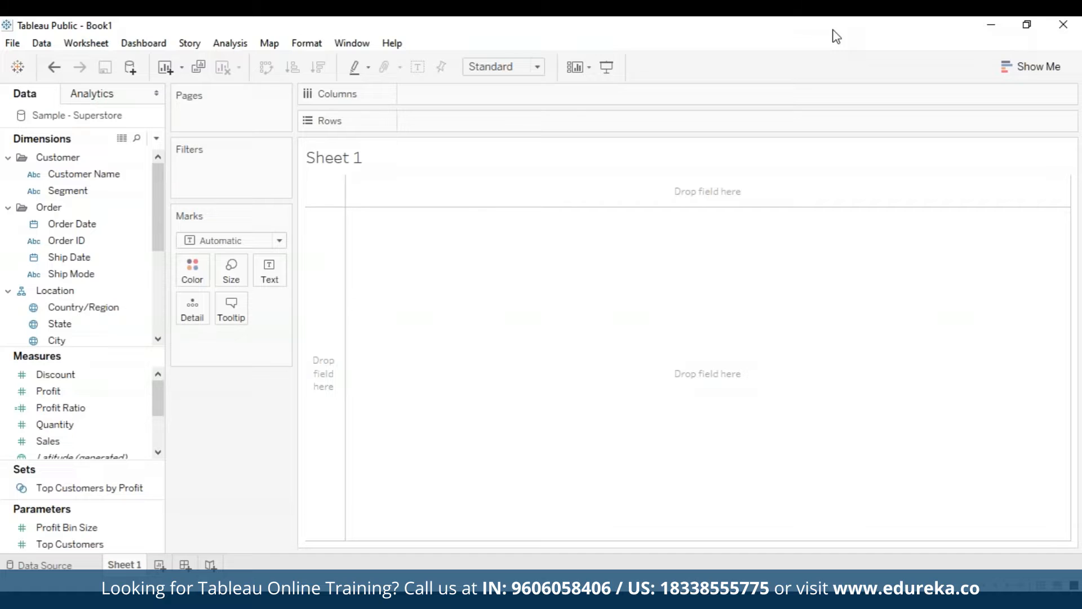
Create a set on Country/Region that includes all values, including United States
left_click(85, 306)
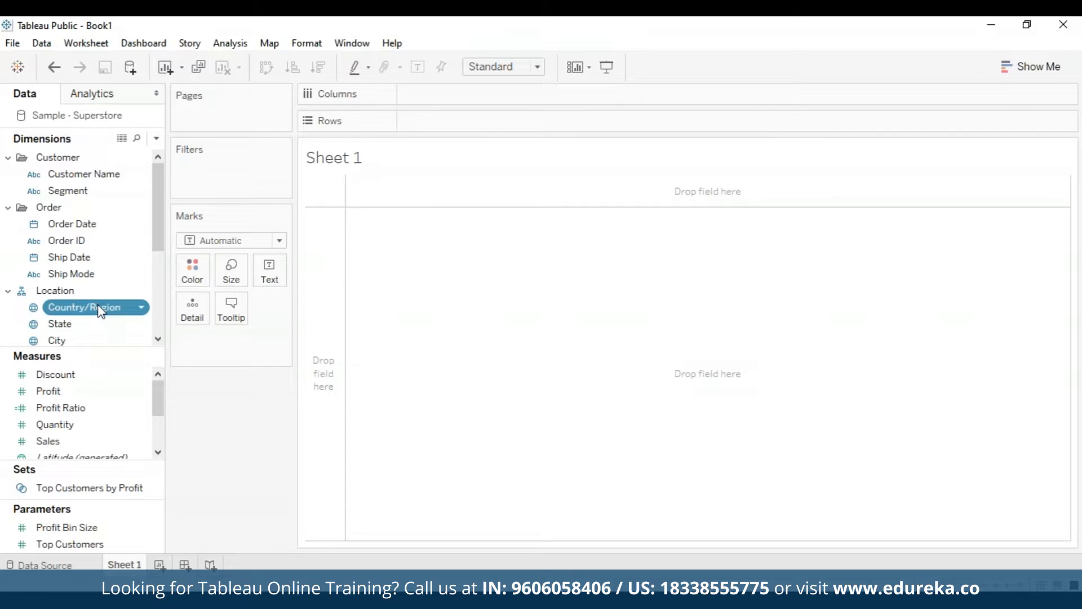
right_click(130, 311)
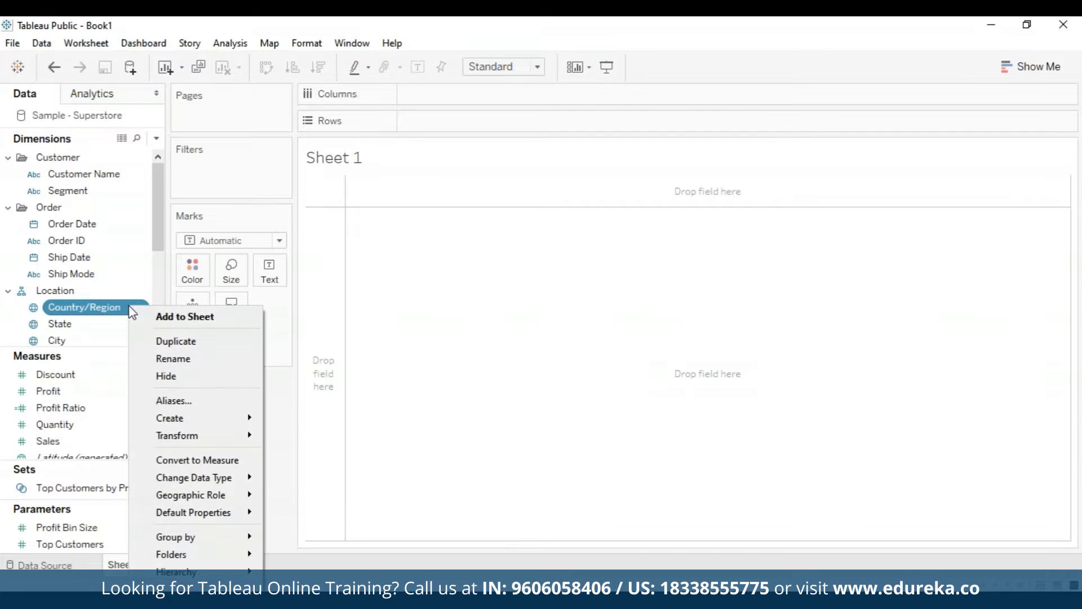
mouse_move(184, 418)
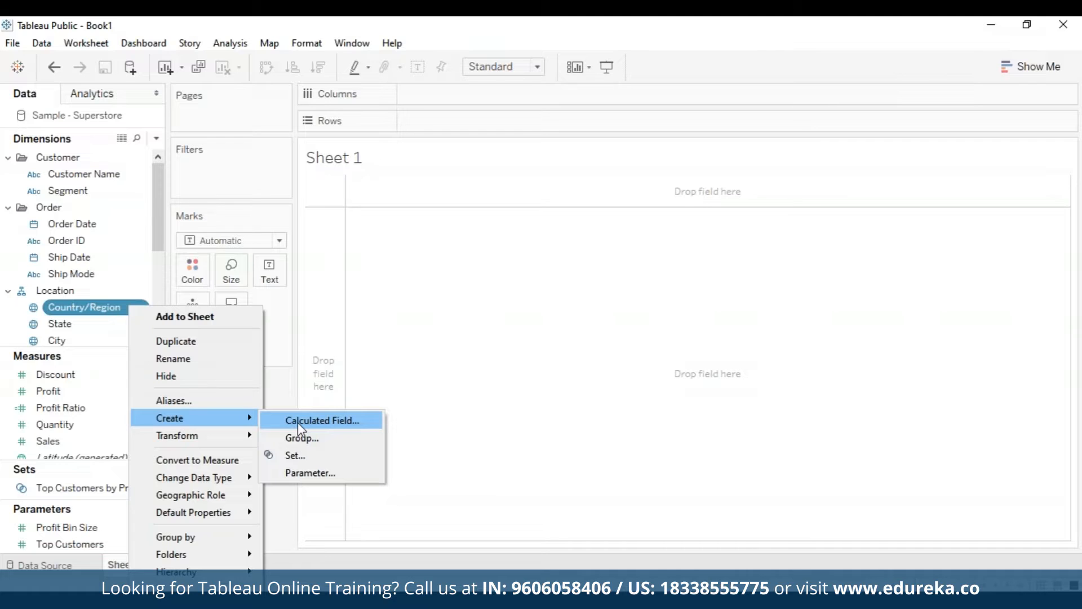
left_click(316, 456)
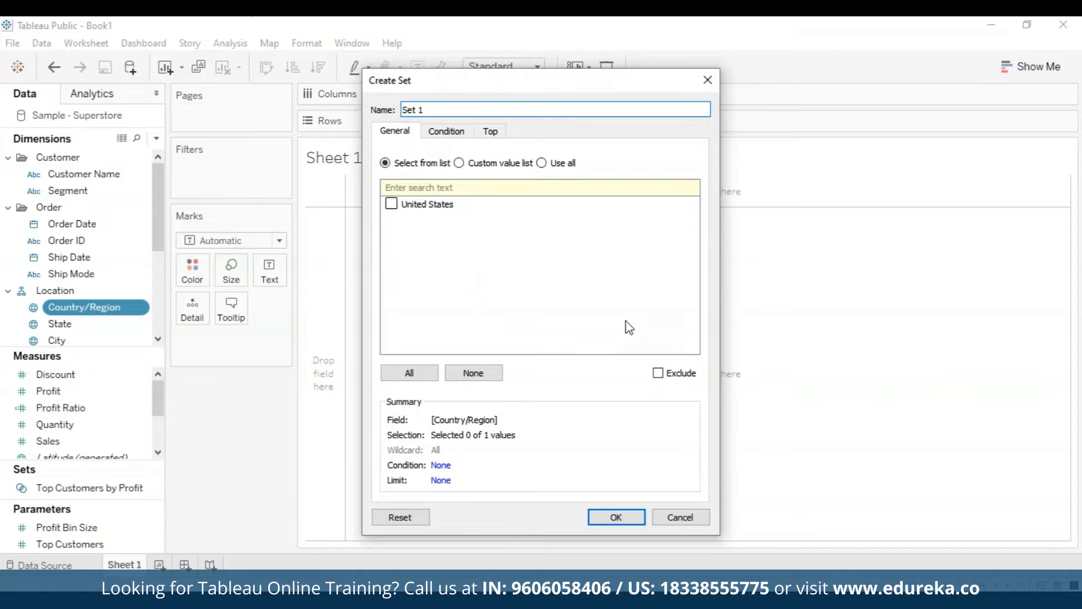
left_click(420, 374)
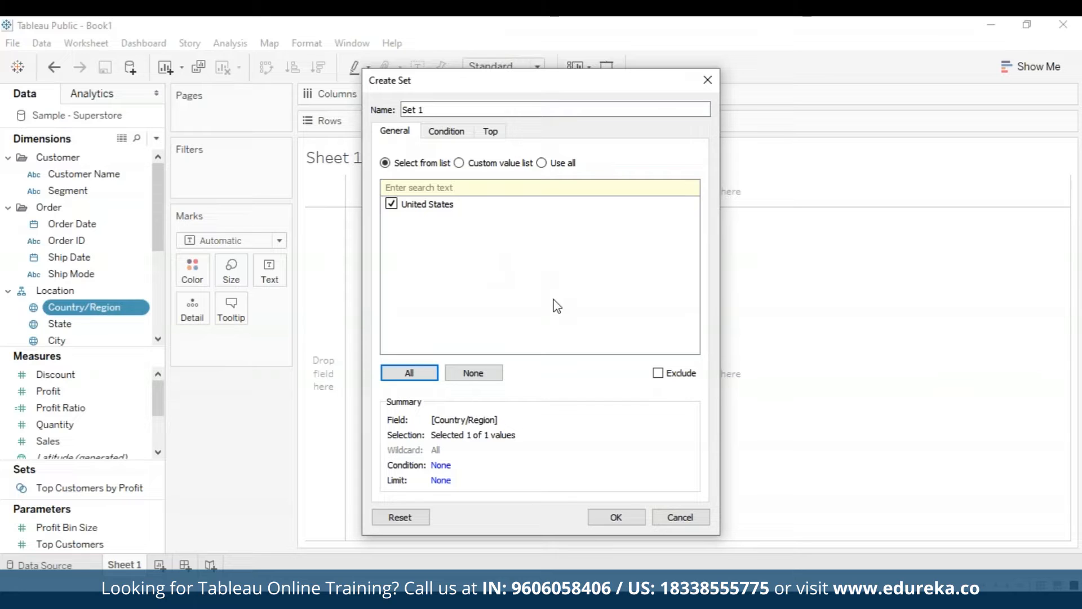
Add a by-field condition to the set: Sum of Sales equals 100000
left_click(450, 134)
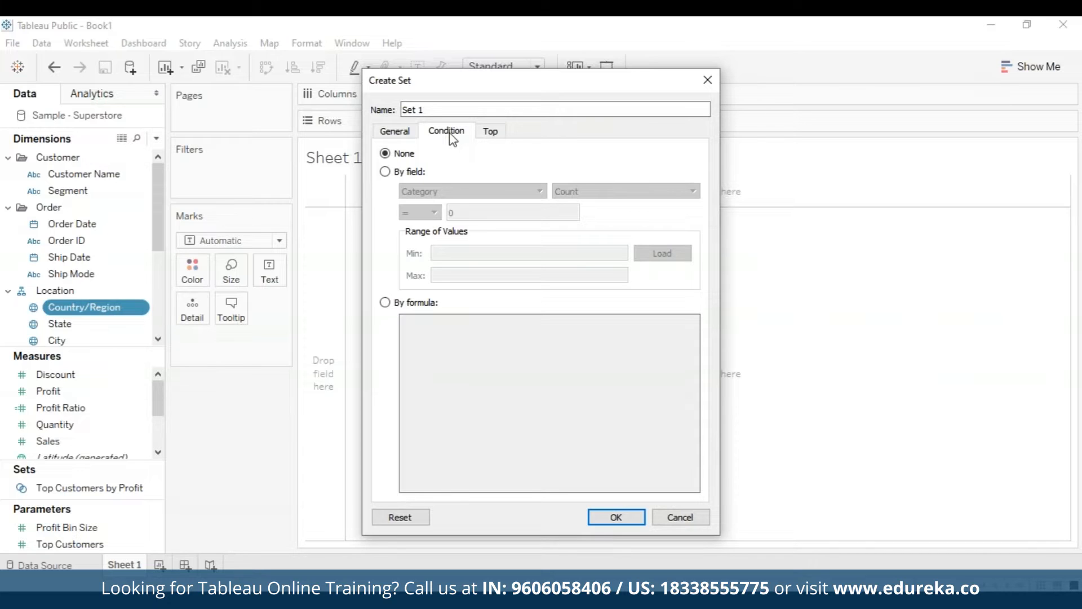
left_click(385, 171)
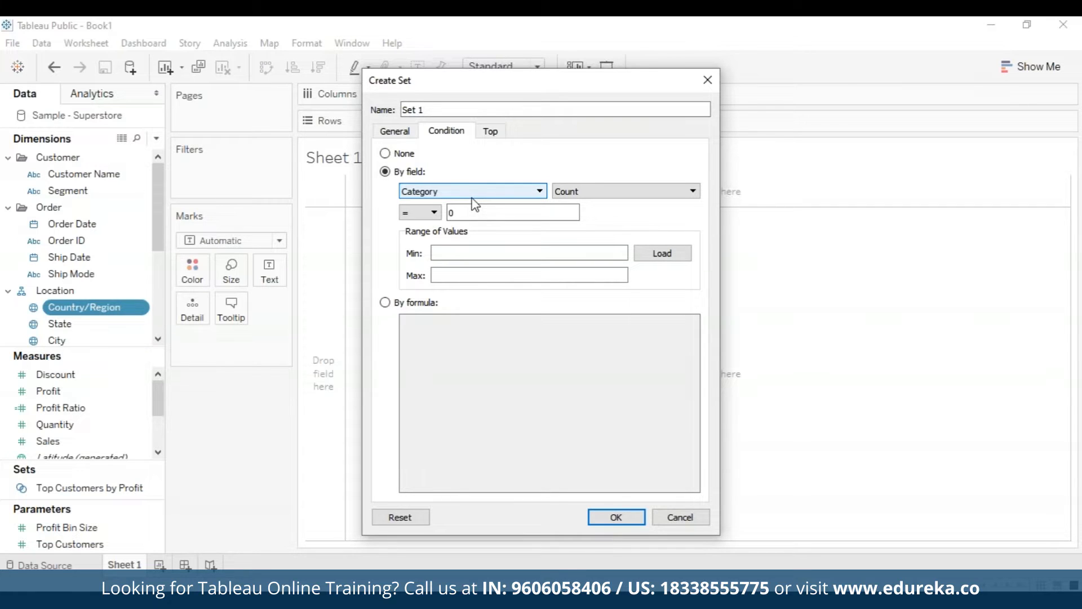
left_click(540, 192)
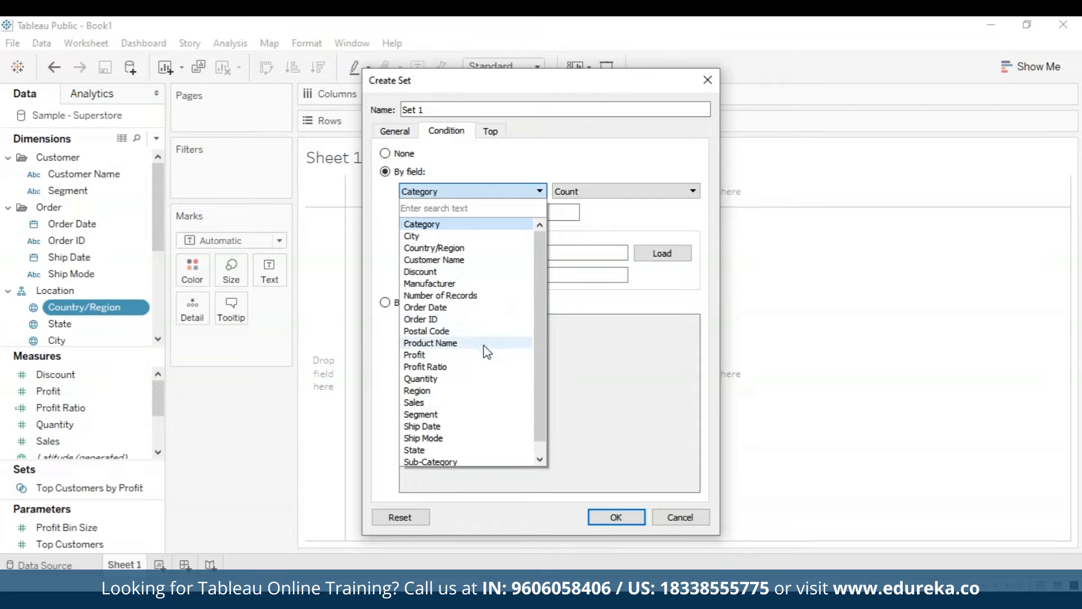
left_click(409, 403)
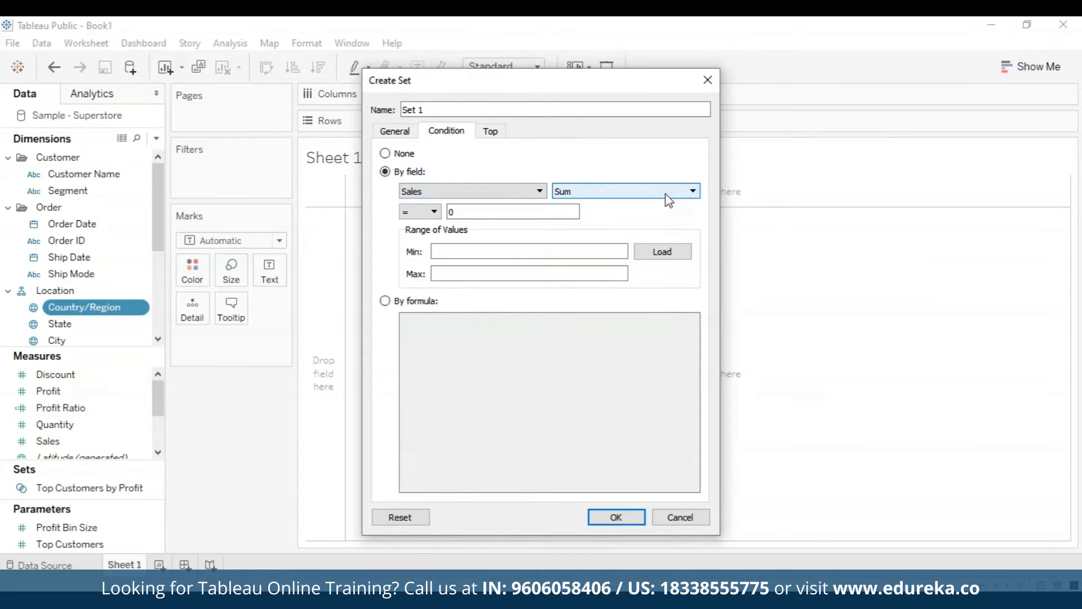
left_click(484, 212)
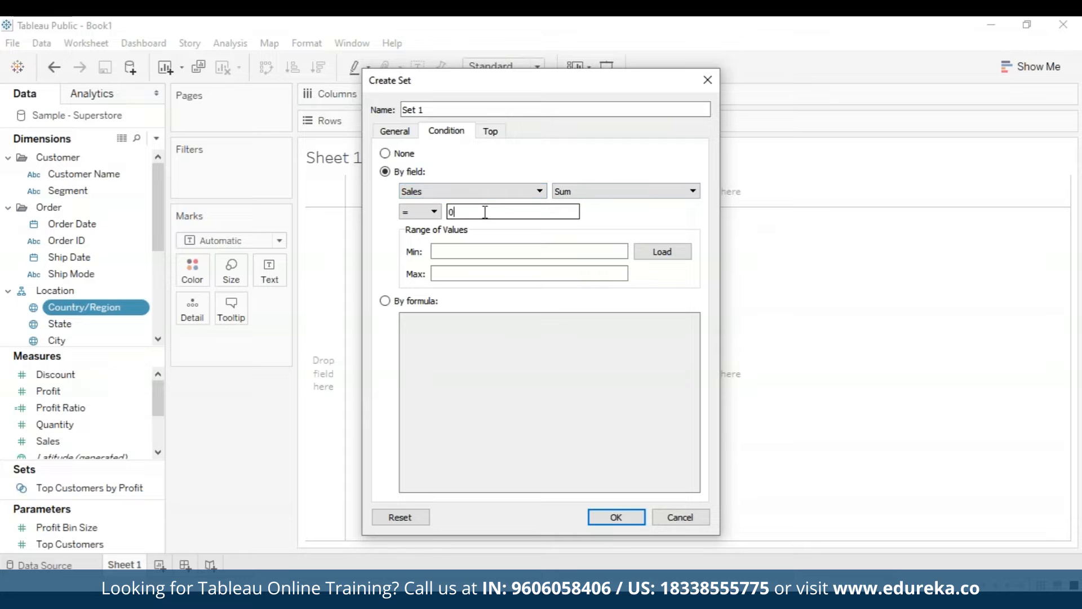
key("BackSpace")
type("100000")
Limit the set to the top 5 by Sum of Sales and confirm the new set
left_click(498, 136)
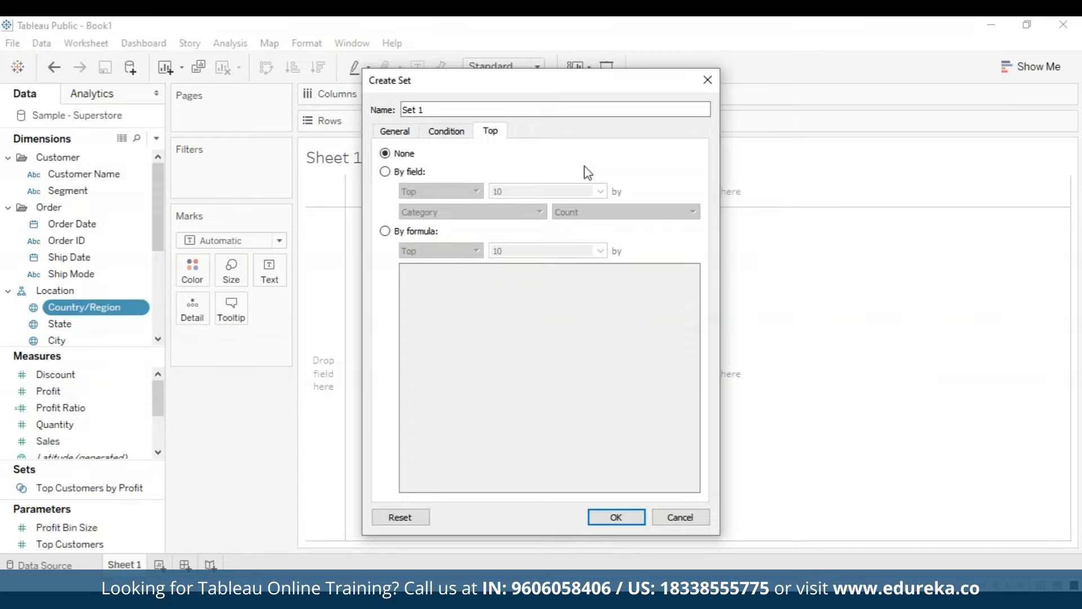
left_click(388, 174)
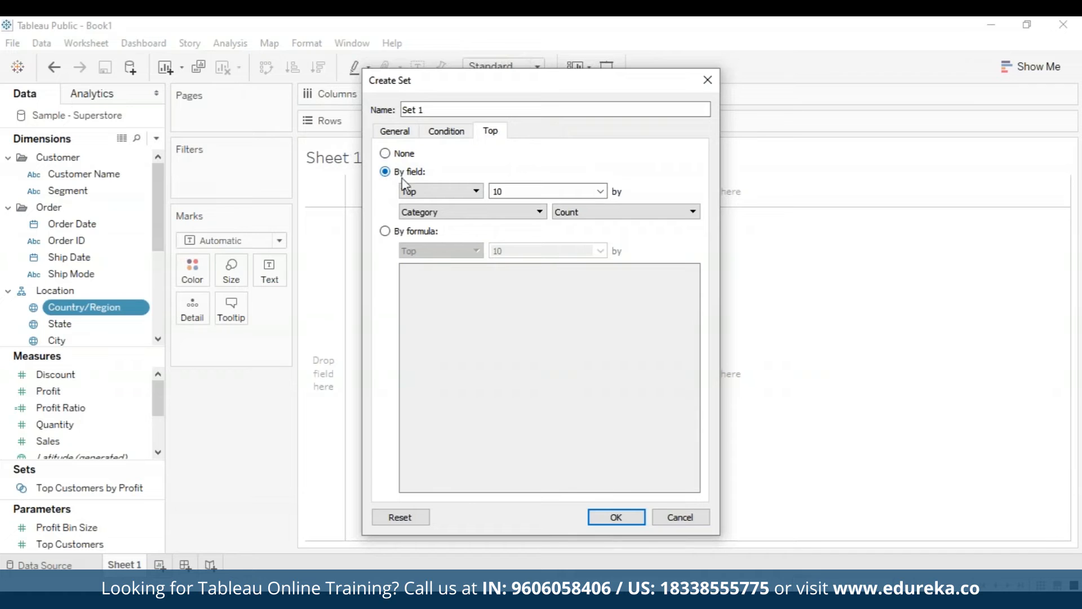
left_click(539, 211)
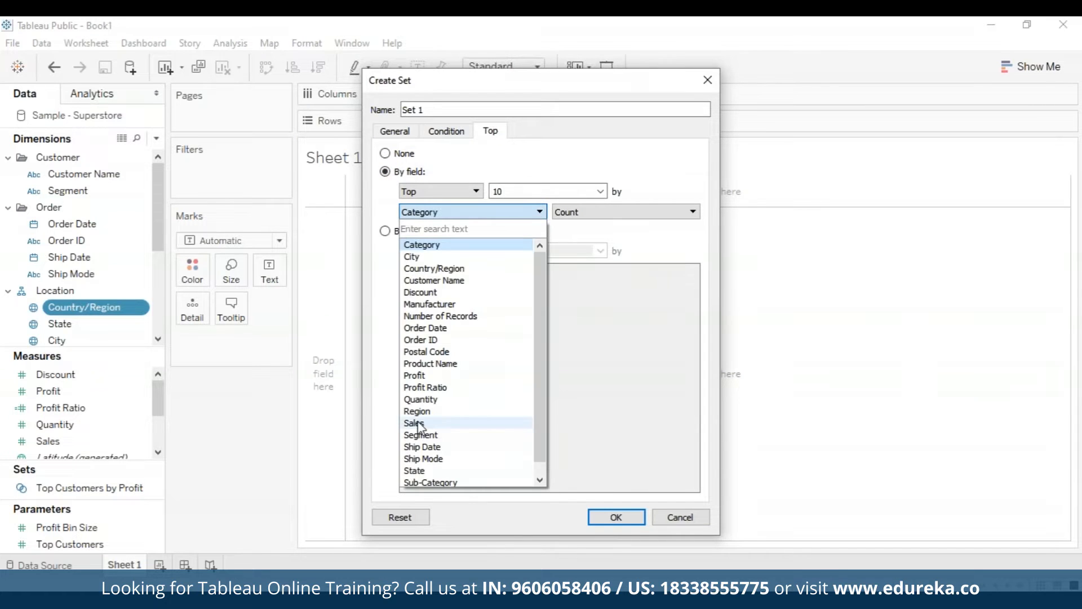
left_click(419, 423)
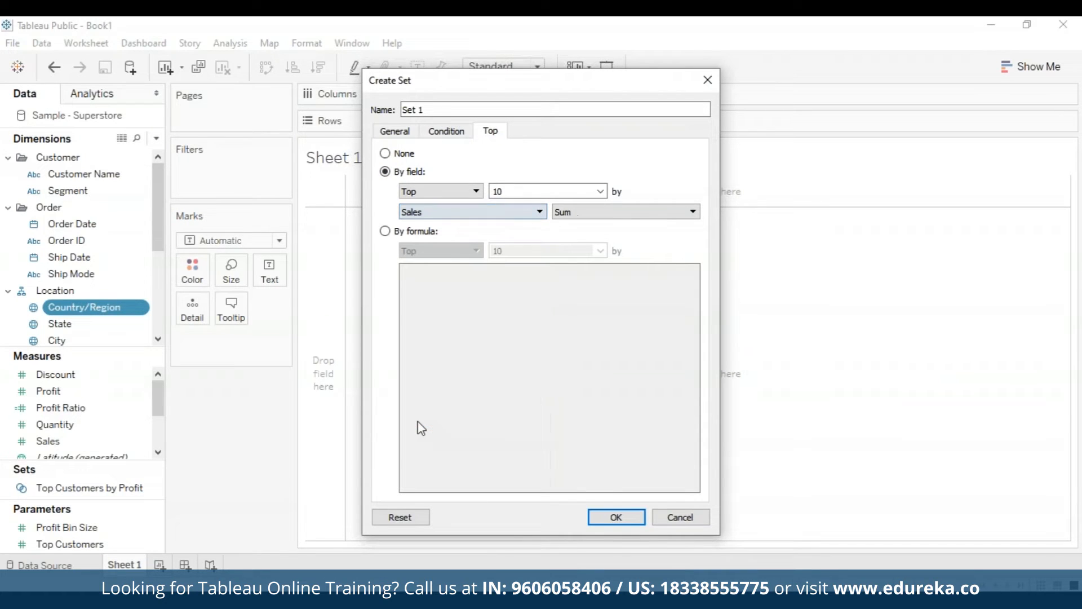
left_click(518, 190)
key("BackSpace")
key("BackSpace")
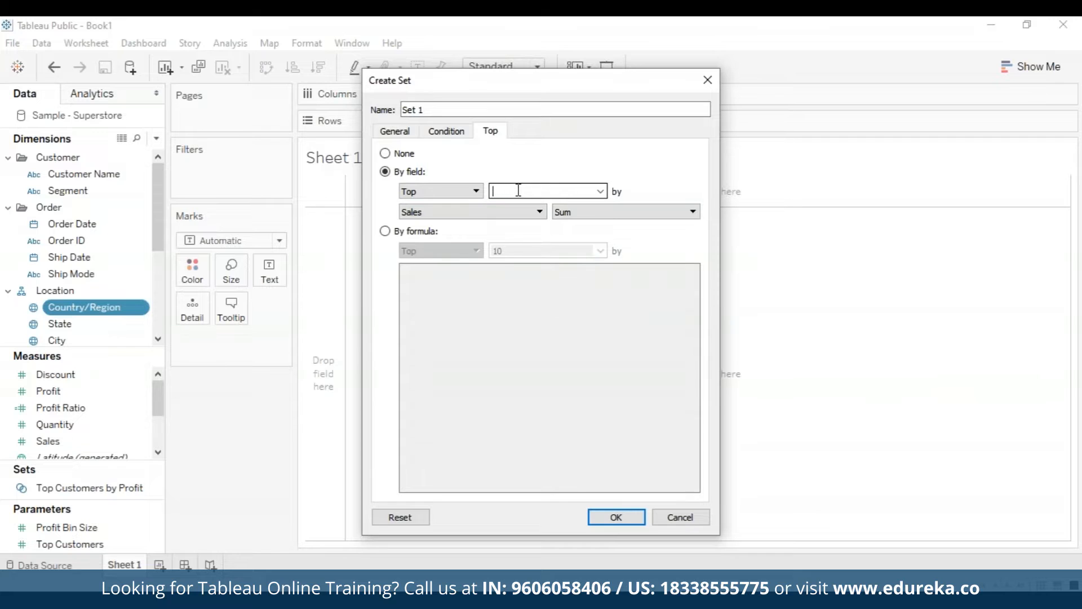
type("5")
left_click(616, 517)
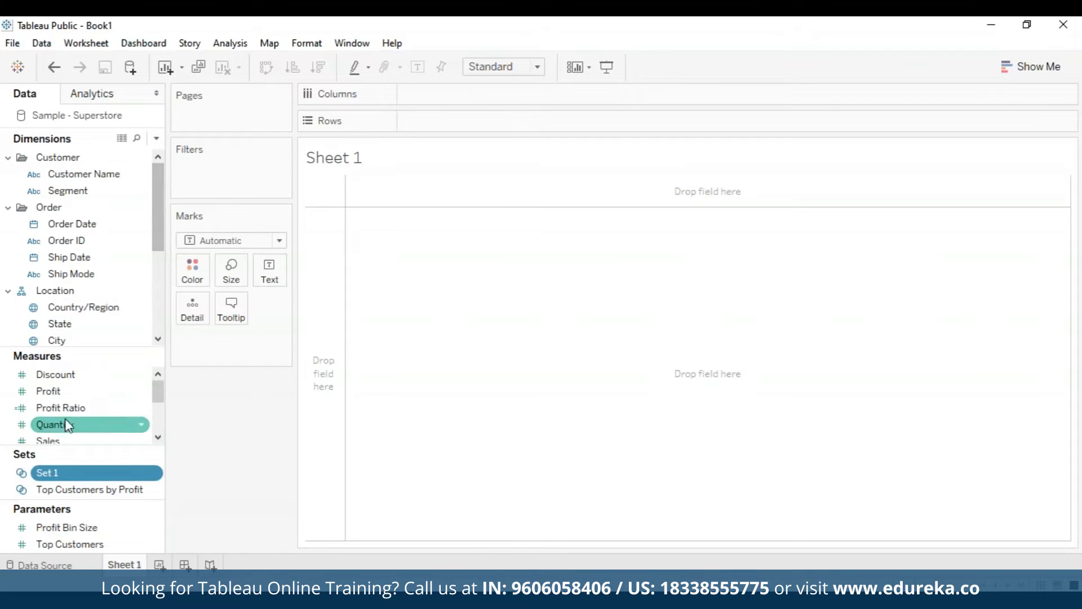
Plot Profit on Columns against Sales on Rows and colour the marks by Profit Ratio
mouse_move(63, 399)
left_mouse_down()
mouse_move(184, 337)
mouse_move(188, 324)
mouse_move(416, 314)
mouse_move(449, 181)
mouse_move(449, 82)
mouse_move(449, 99)
left_mouse_up()
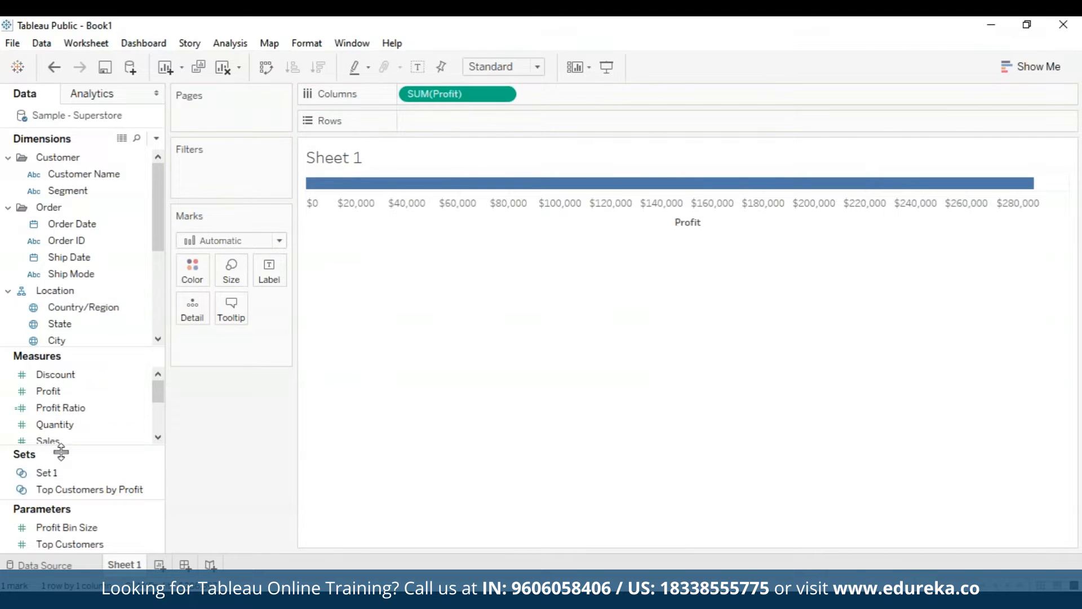
left_click_drag(75, 440, 452, 121)
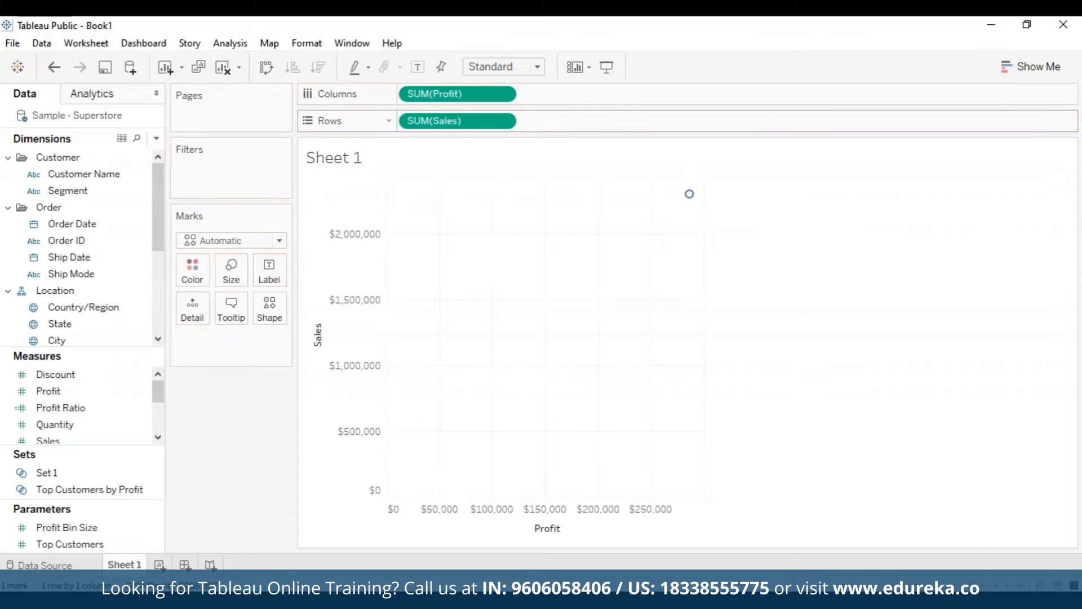
left_click(75, 415)
left_click_drag(74, 414, 192, 272)
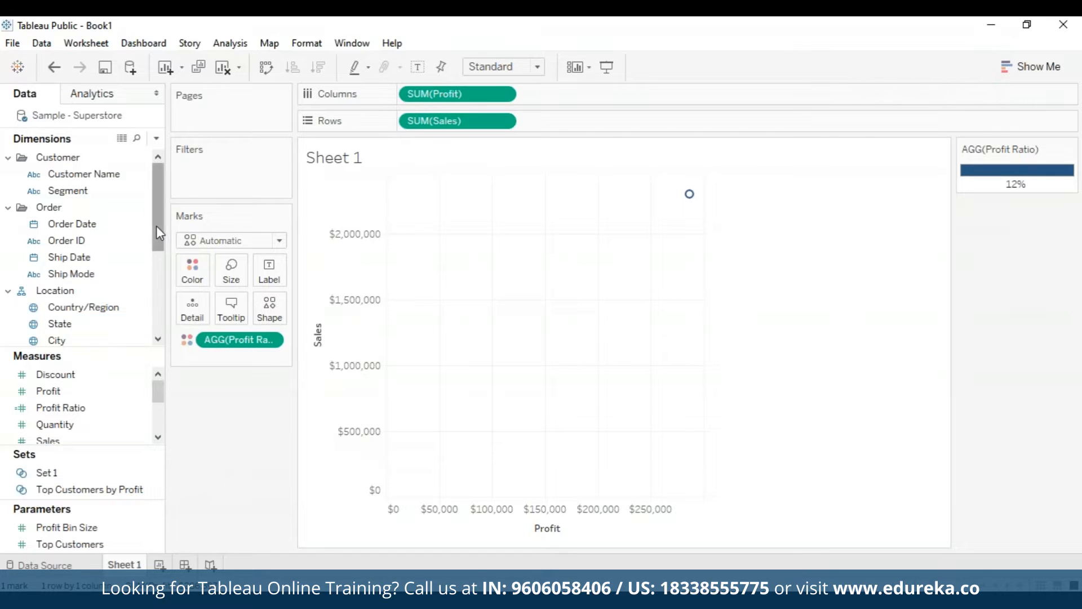
Add Category and Sub-Category to the marks' detail
scroll(81, 242, "down", 3)
left_click_drag(54, 256, 195, 309)
left_click(209, 357)
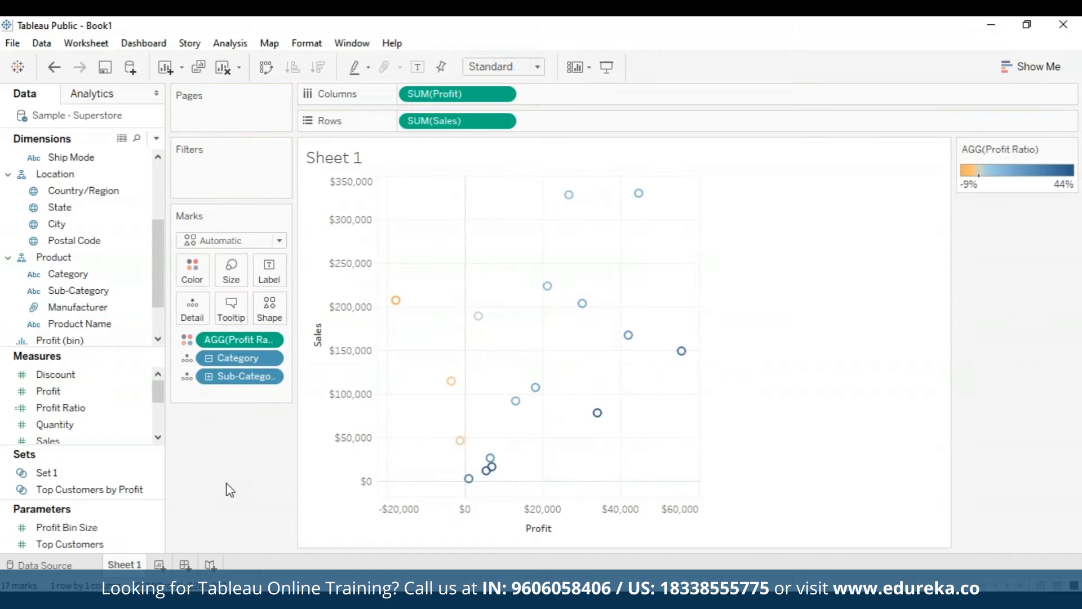
Change the Profit Ratio colours to the Orange-Blue Diverging palette with 10 stepped colours
left_click(193, 276)
left_click(692, 246)
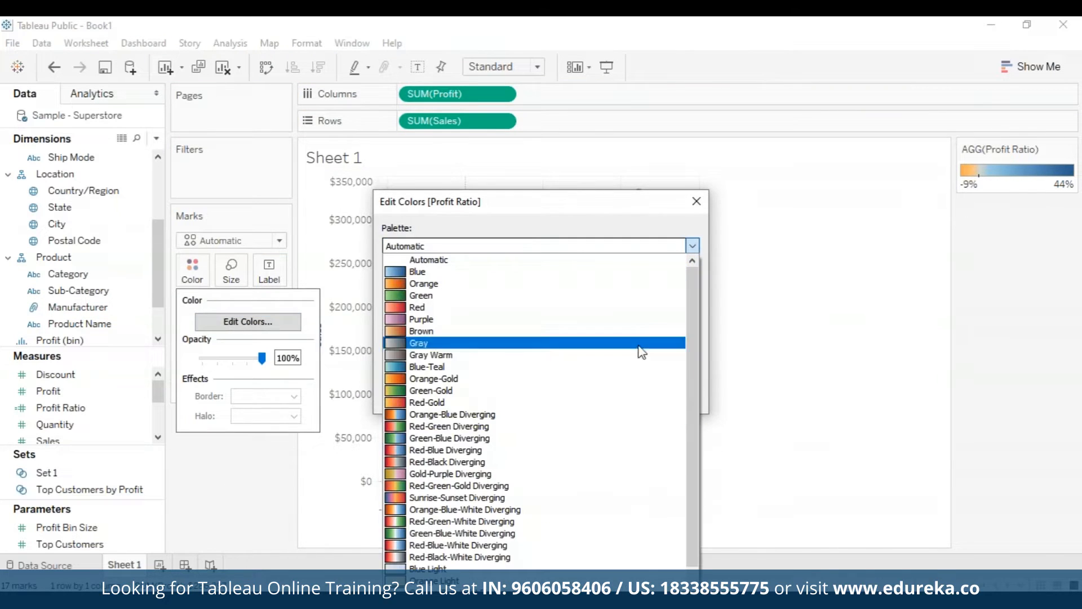
left_click(599, 423)
left_click(387, 311)
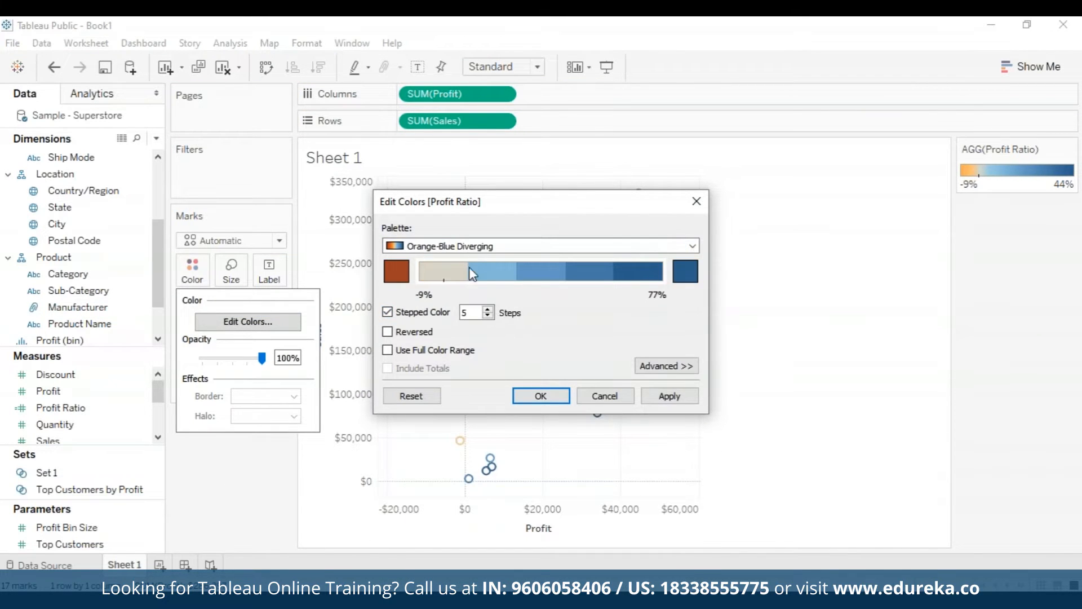
left_click(475, 313)
scroll(474, 313, "up", 2)
key("BackSpace")
type("5")
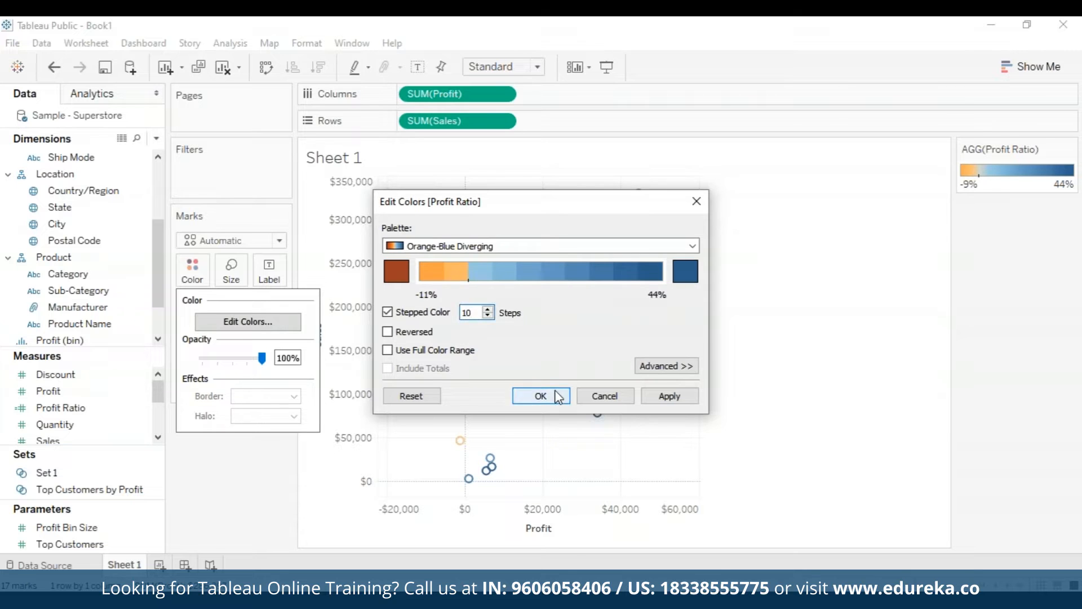
left_click(555, 395)
left_click(1031, 67)
left_click(1031, 66)
left_click(681, 351)
left_click(860, 388)
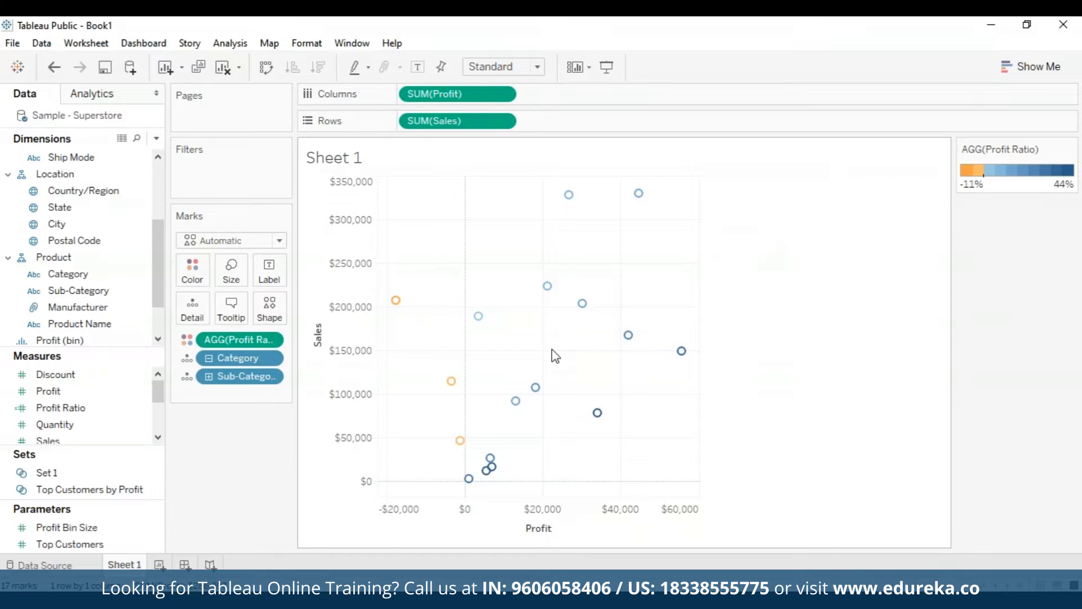
Select the 13 marks with positive profit and create a set from them, adding it to the Filters shelf
left_click_drag(476, 179, 781, 488)
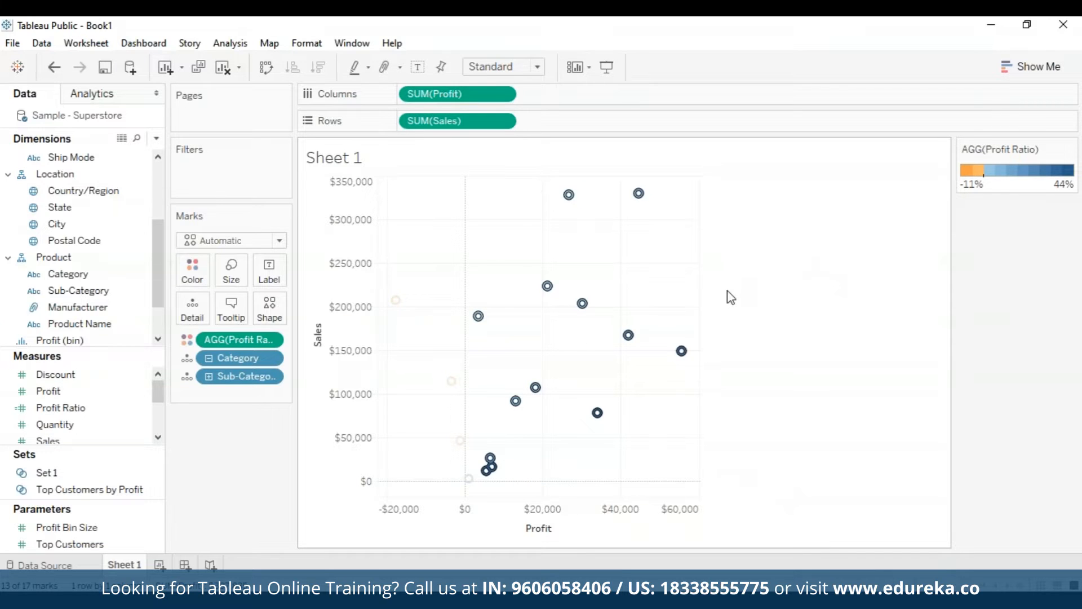
mouse_move(684, 354)
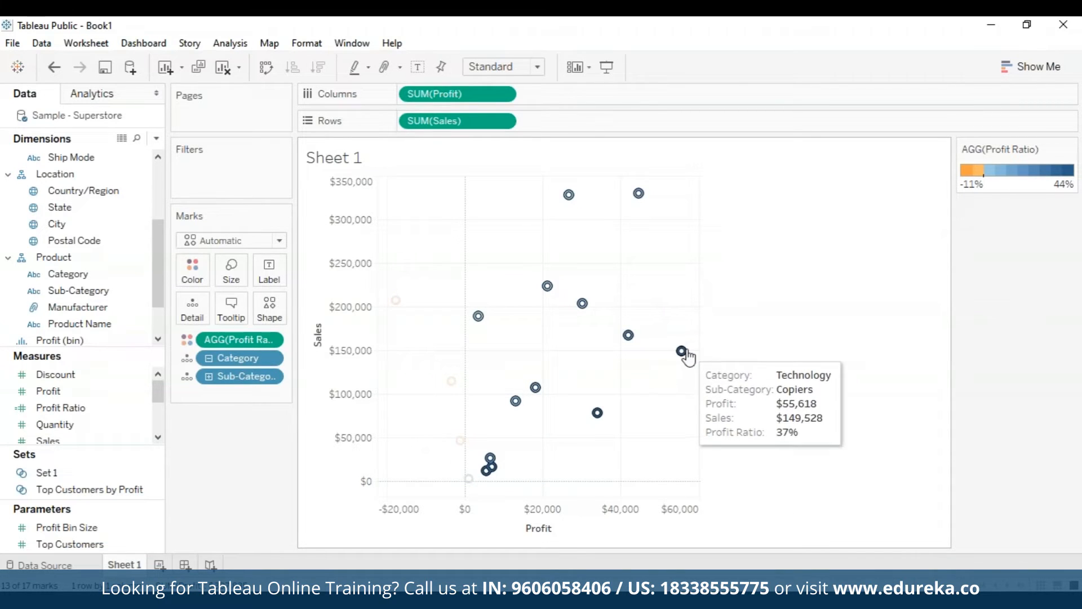
right_click(684, 353)
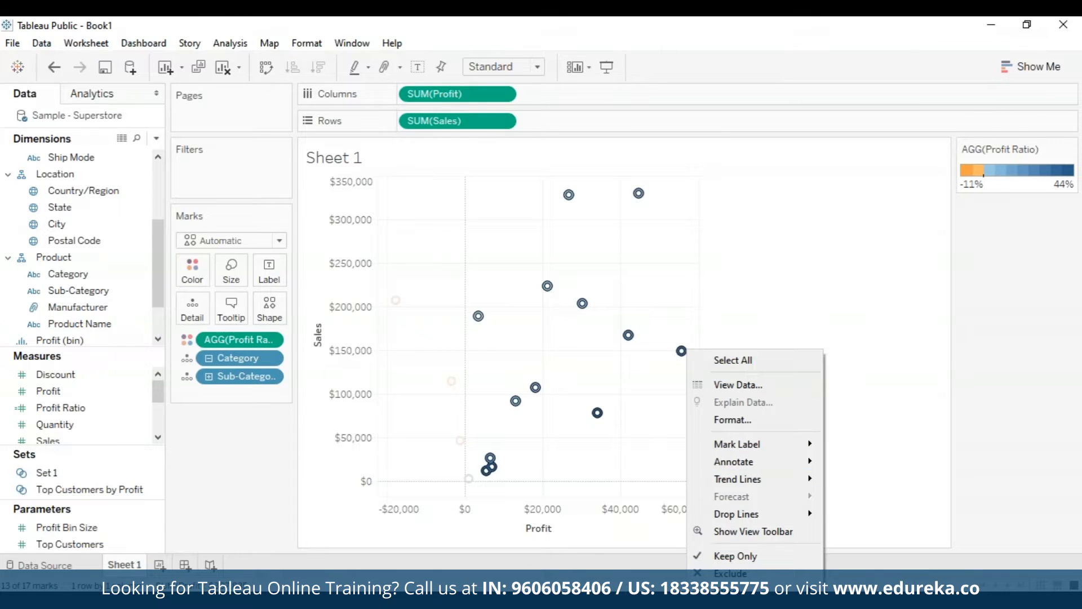
left_click(737, 604)
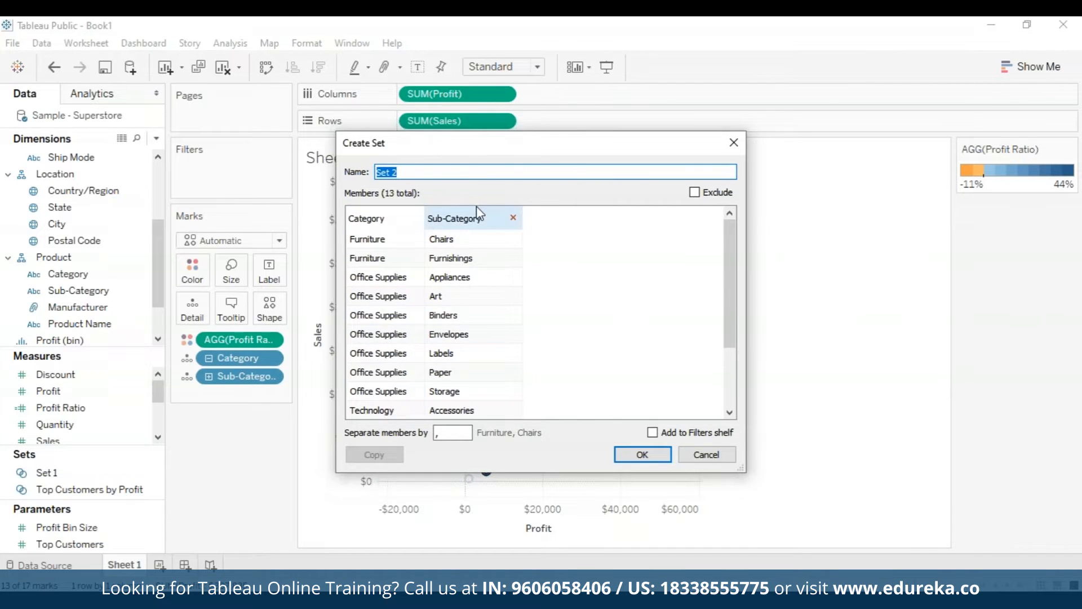
left_click(653, 434)
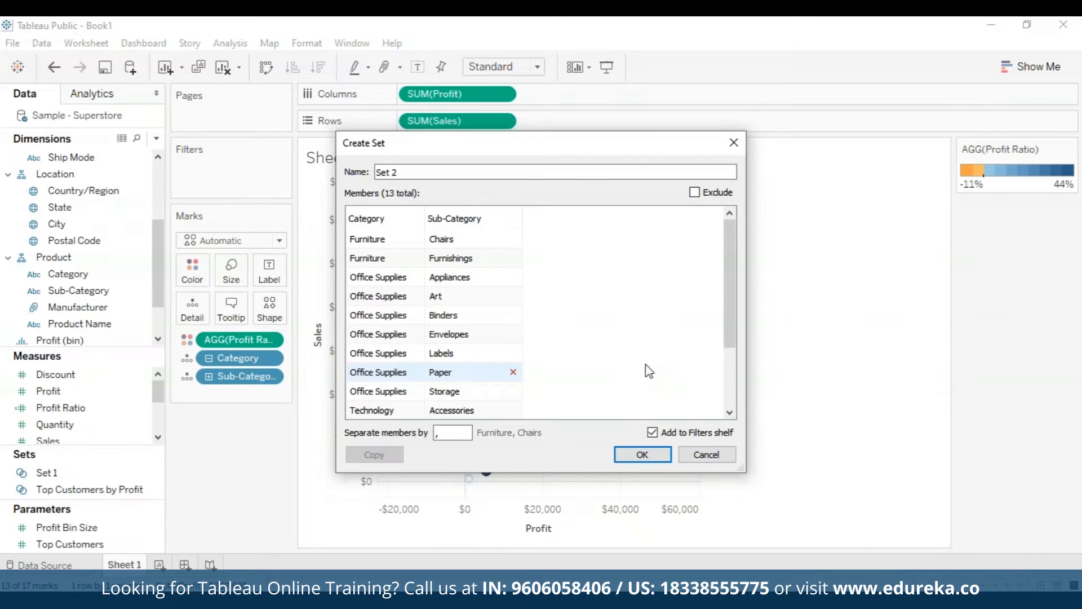
Try switching the set's member list to Exclude mode, then switch it back to include
left_click(448, 274)
left_click(449, 261)
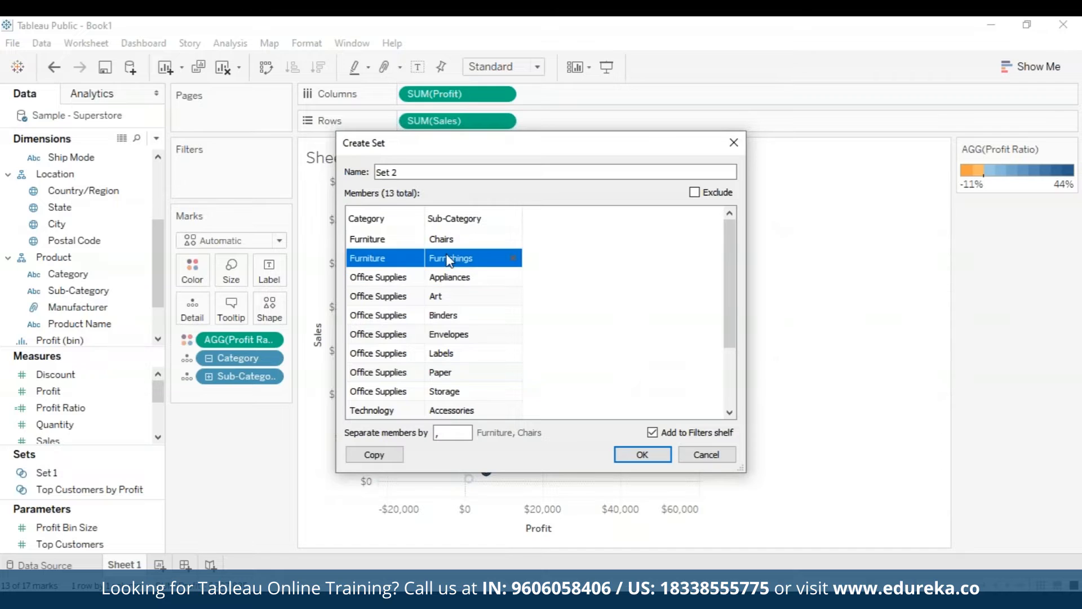
left_click(439, 241)
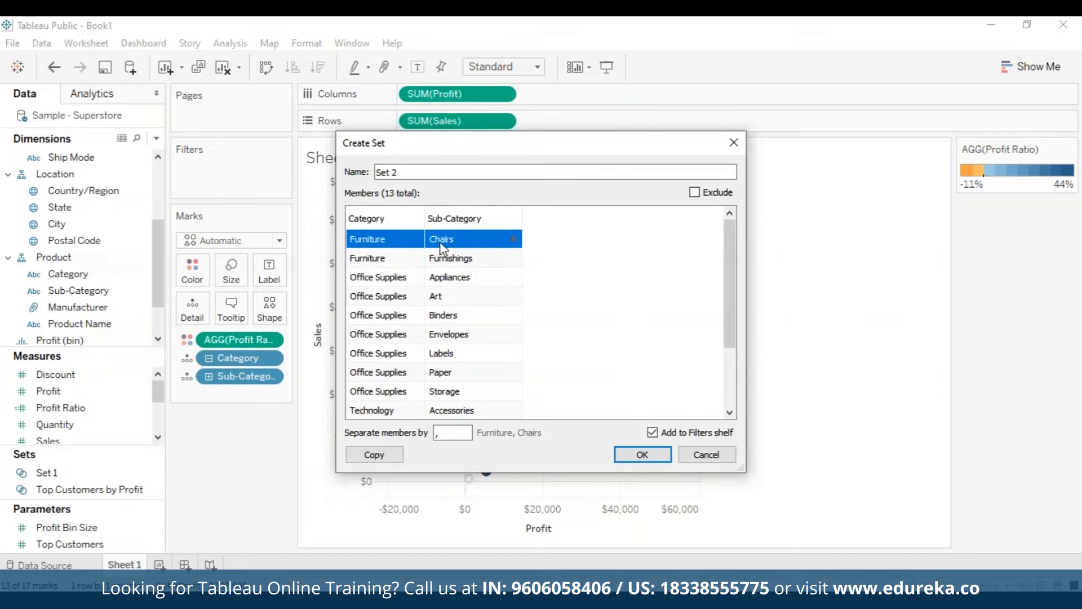
left_click(694, 193)
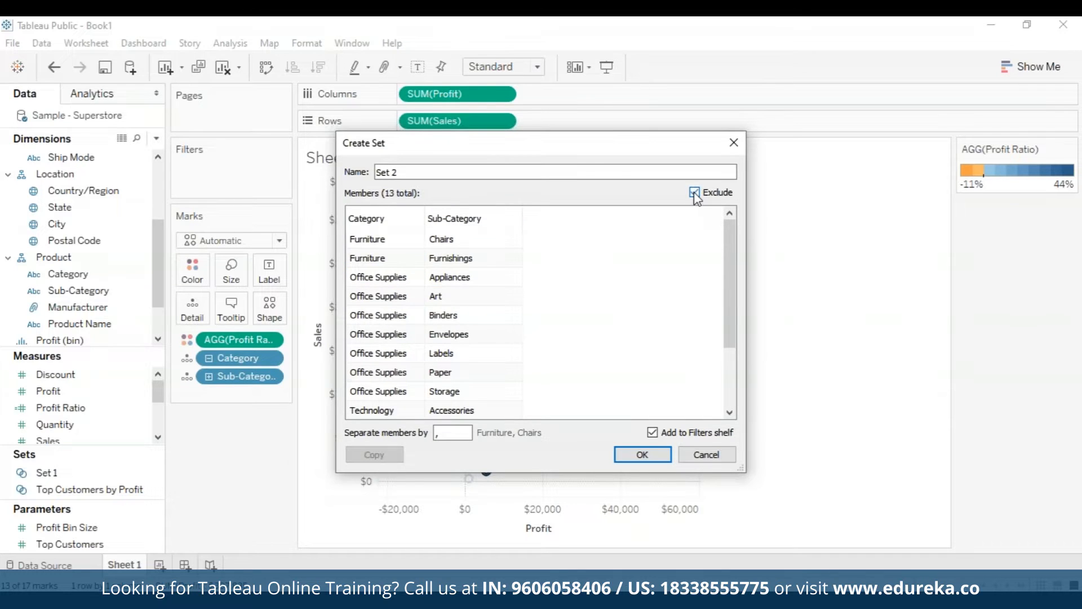
left_click(521, 239)
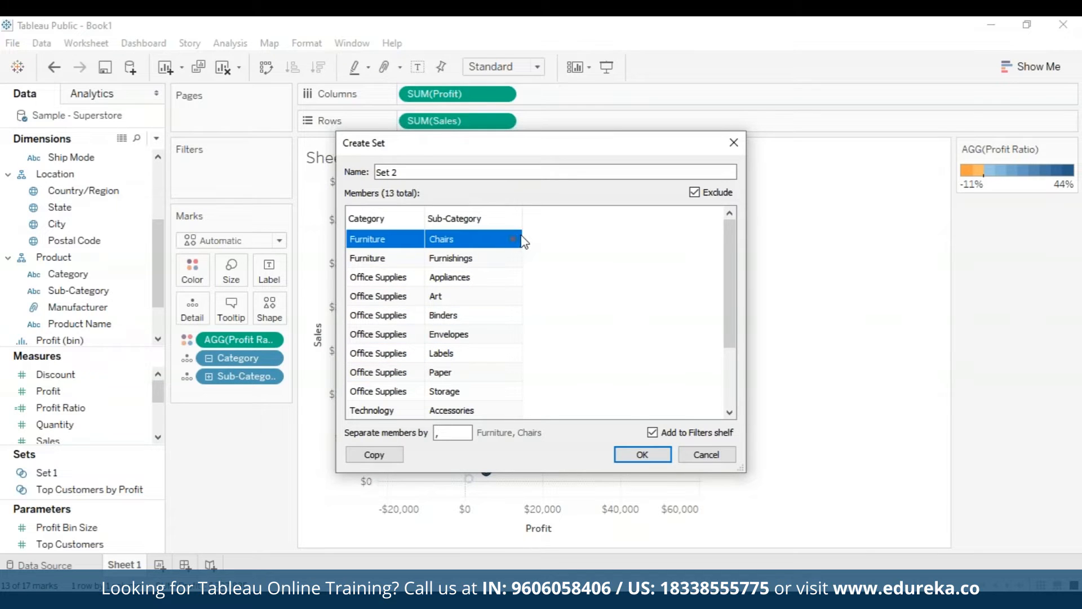
left_click(695, 193)
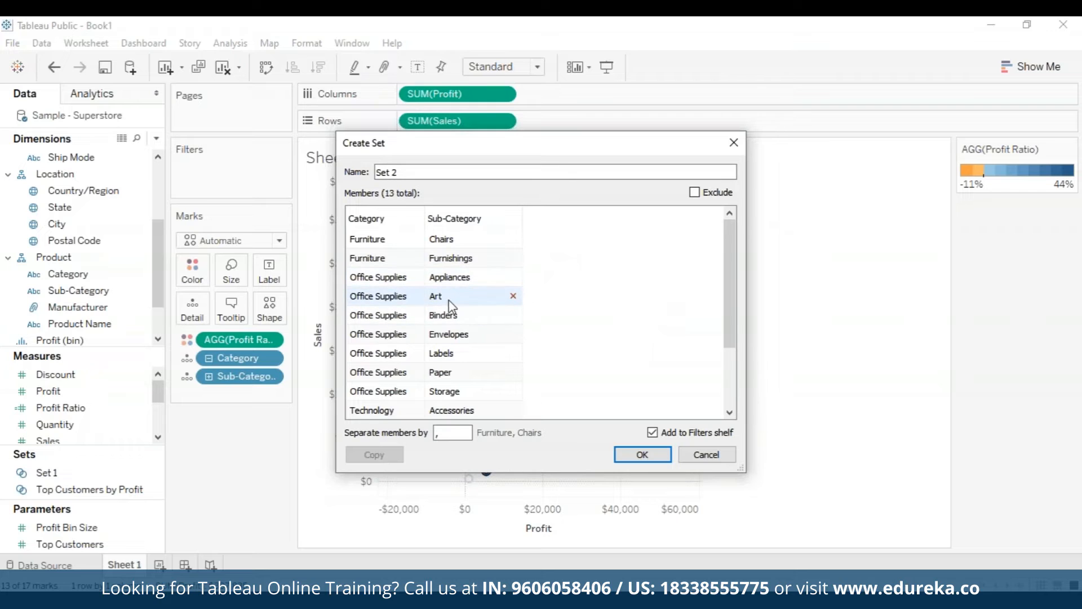
Remove Art, Binders and Envelopes from the set's members and create the set on the Filters shelf
left_click(516, 296)
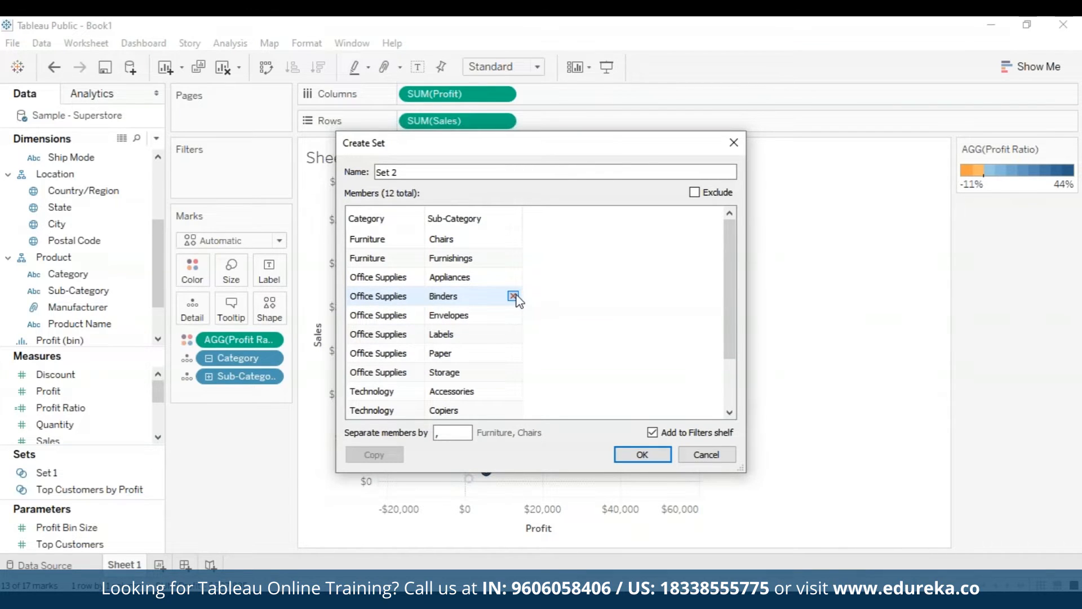
left_click(513, 296)
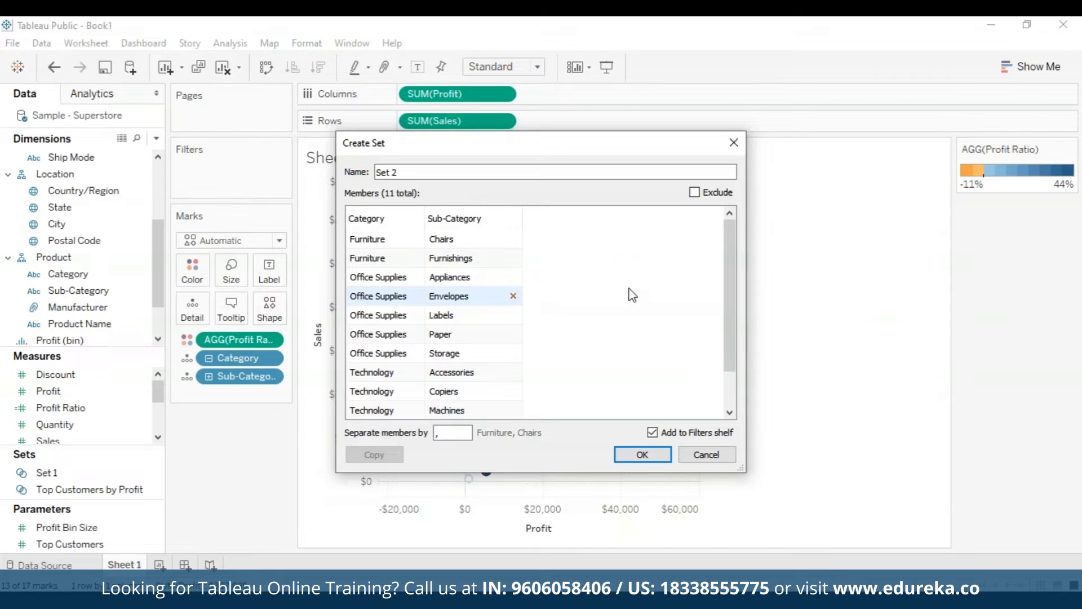
left_click(513, 295)
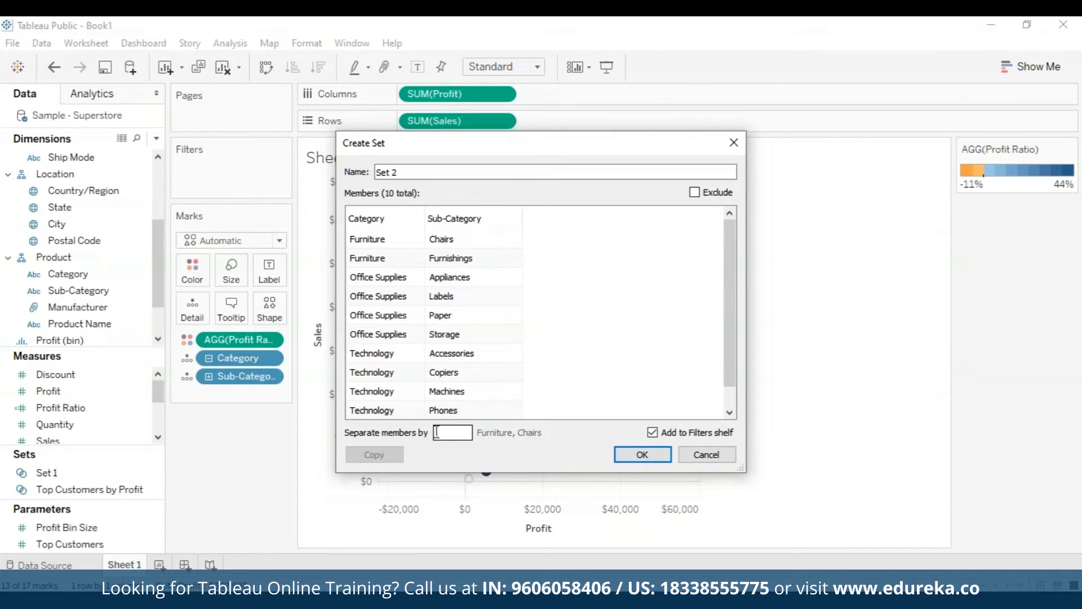
left_click_drag(435, 432, 464, 434)
left_click(728, 259)
left_click(642, 455)
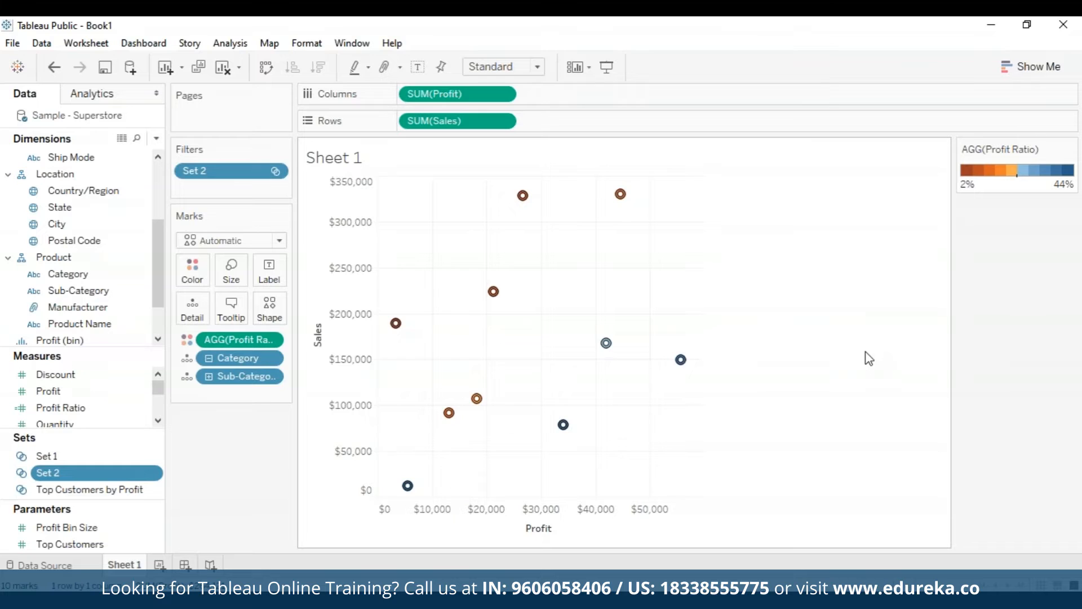
mouse_move(681, 359)
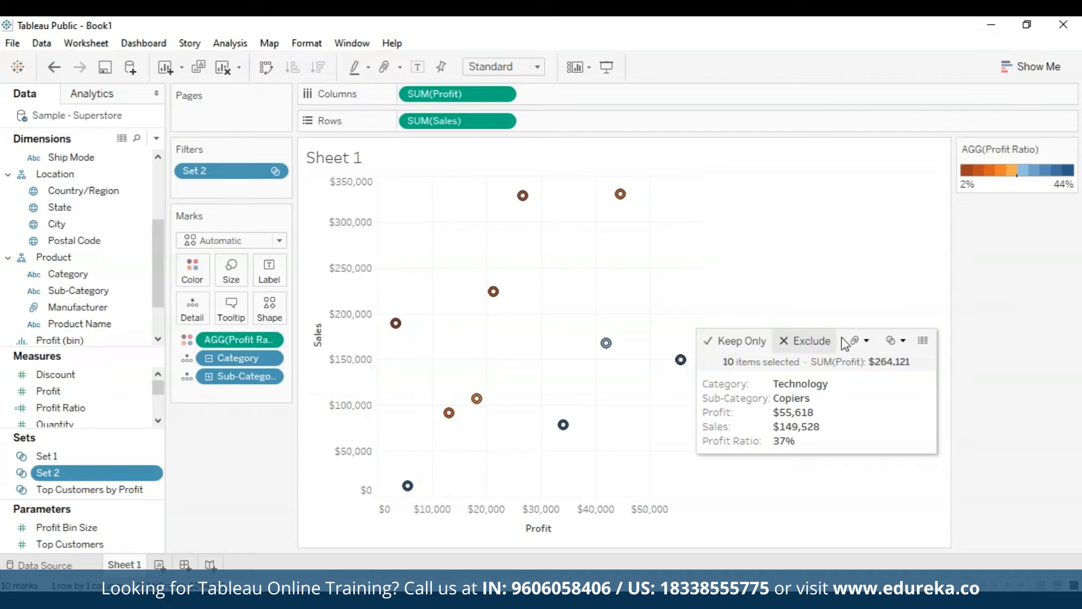
left_click(898, 341)
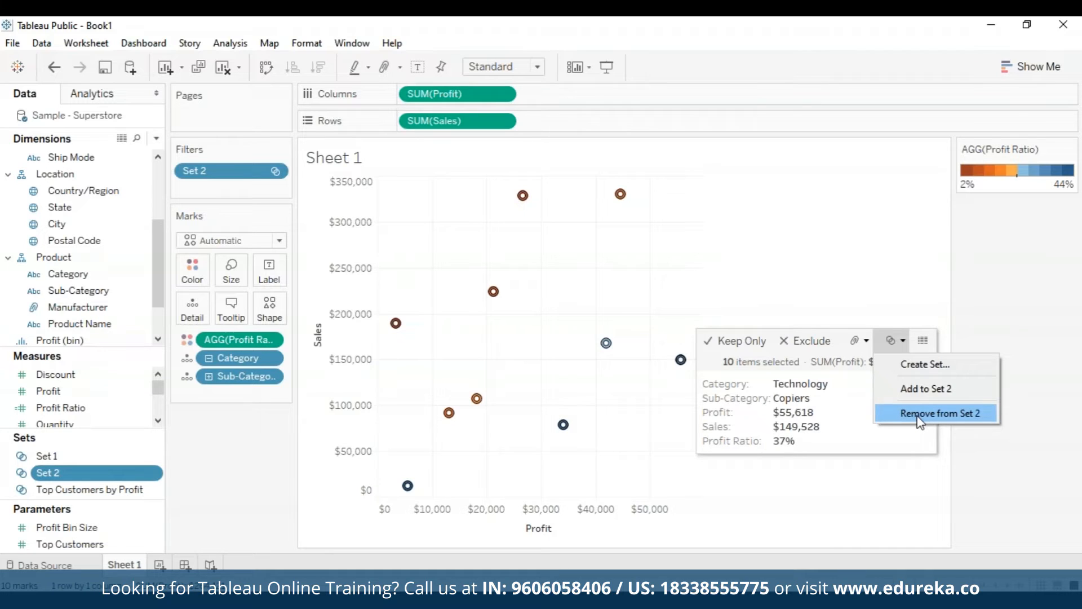
left_click(899, 509)
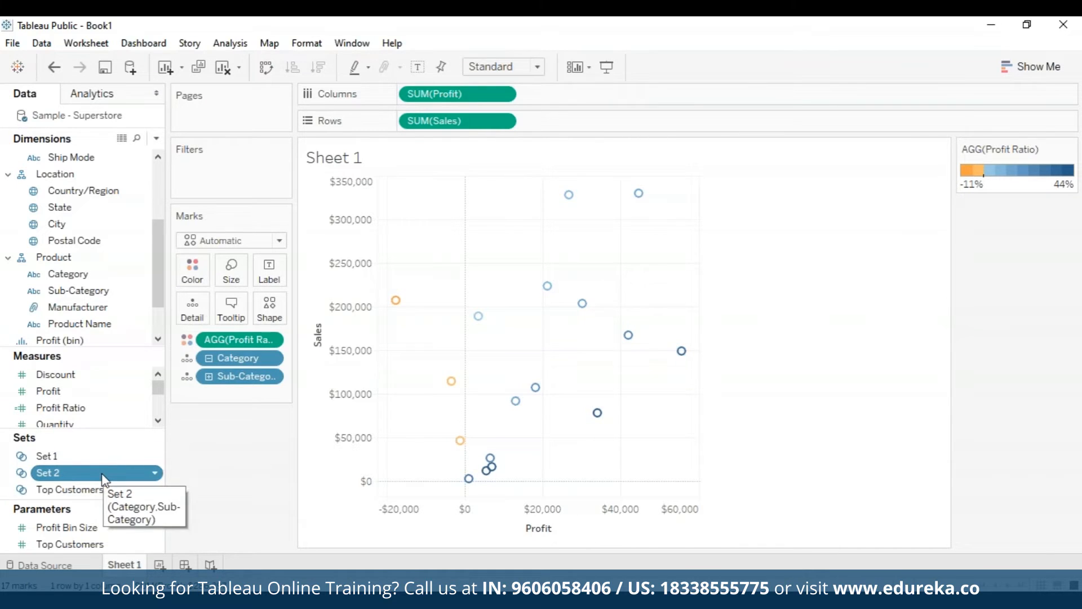
Place Set 2 on the view so marks show In/Out membership as shapes
left_click_drag(102, 472, 451, 380)
left_click(451, 380)
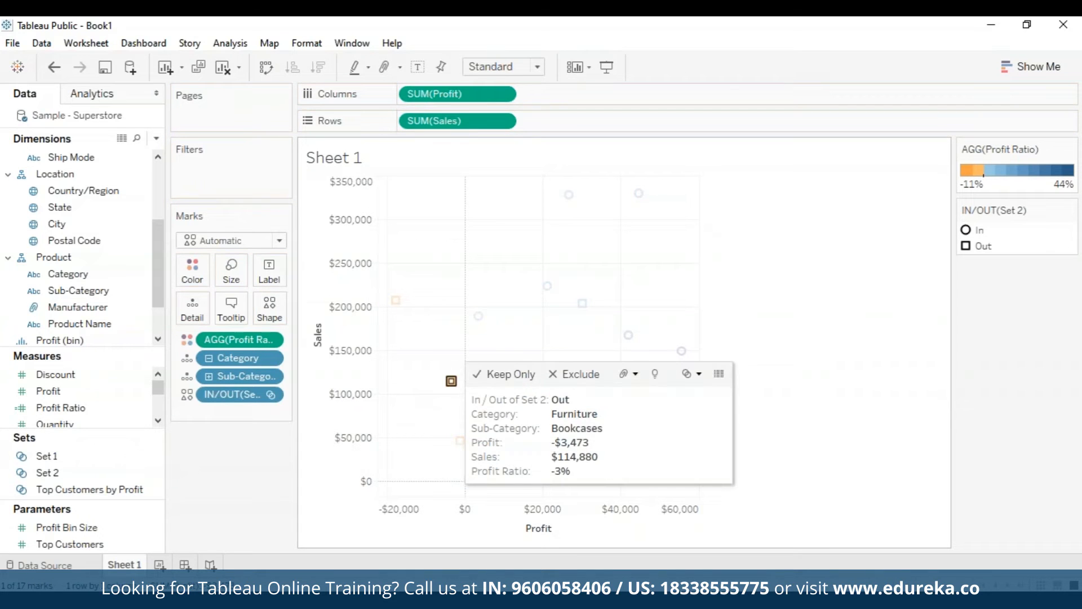
left_click(870, 434)
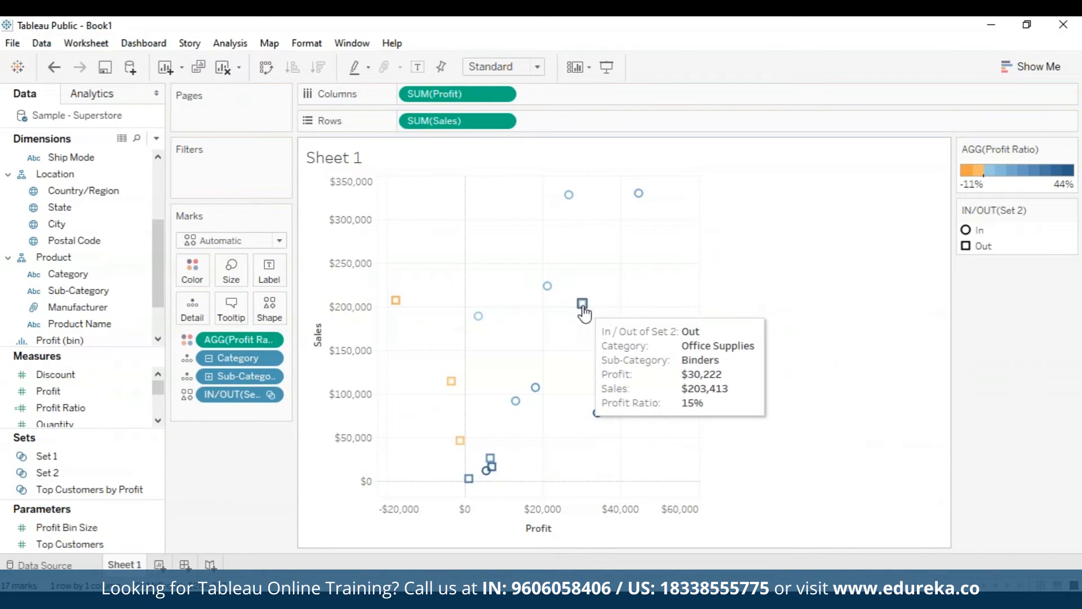
Add Set 2 to the Filters shelf and then remove that filter
left_click_drag(47, 473, 206, 172)
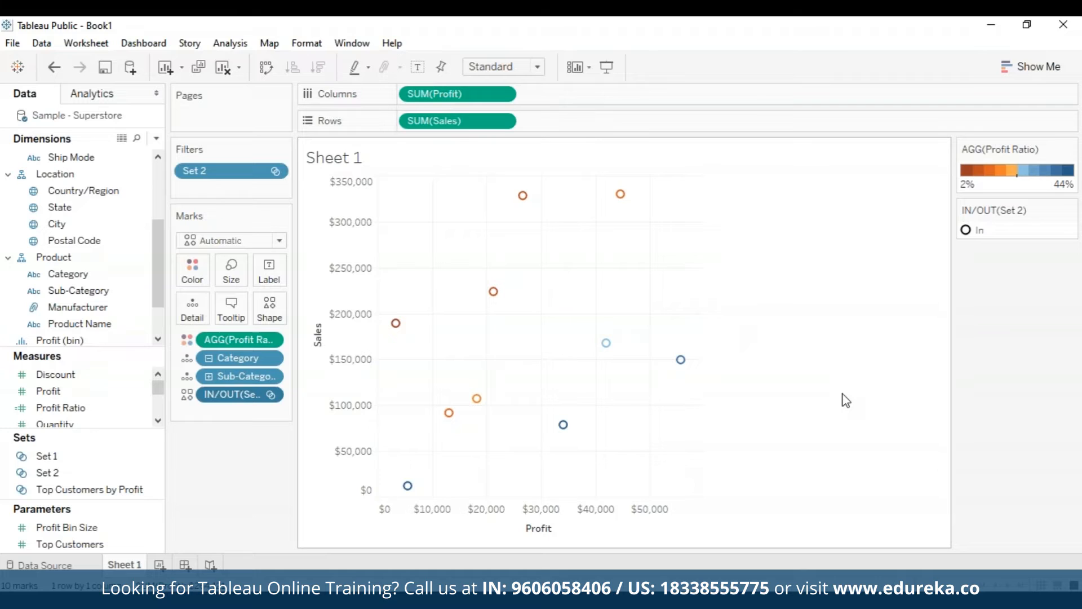
left_click(276, 172)
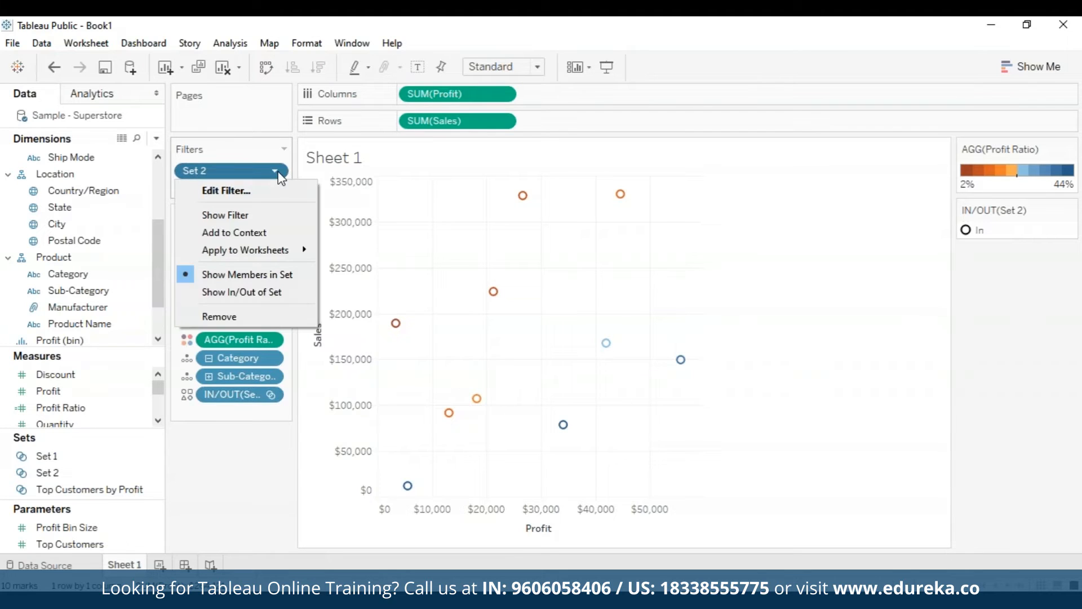
left_click(256, 322)
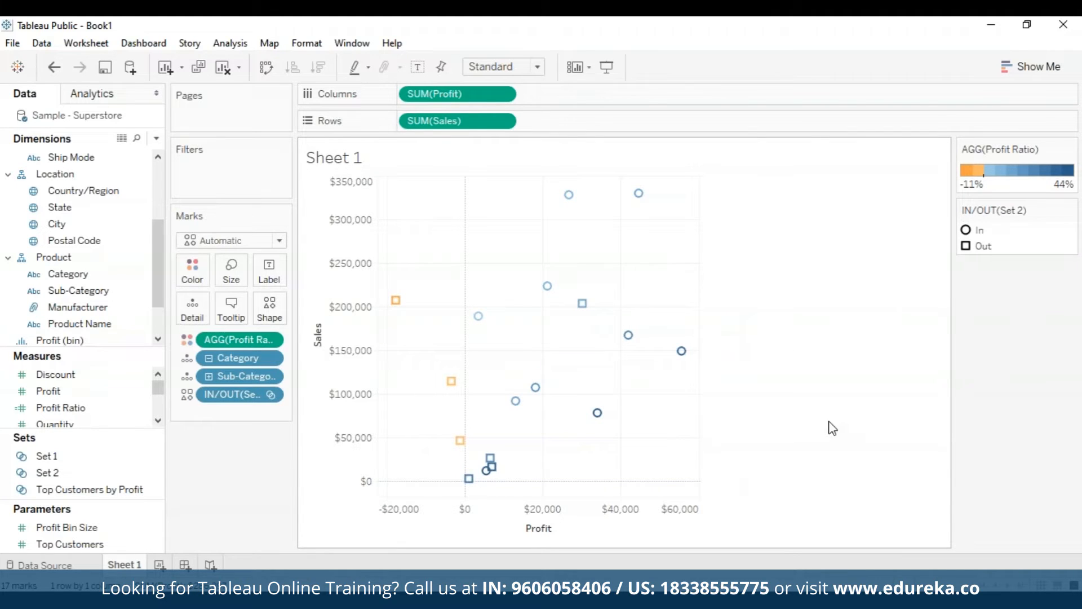
Keep only the set's In members from the legend, then remove that In/Out filter
left_click(978, 230)
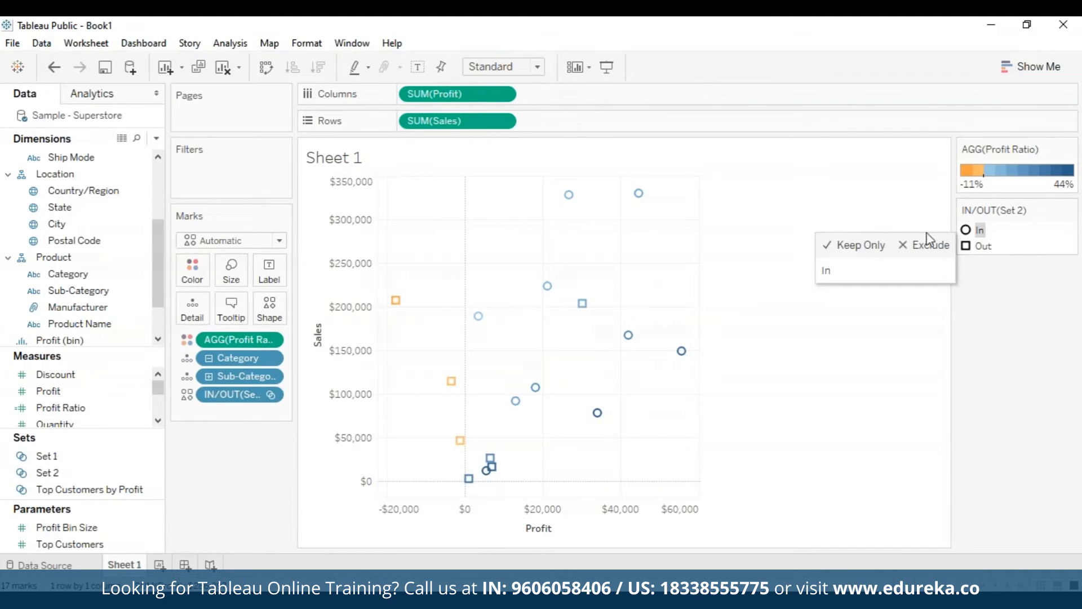
left_click(848, 245)
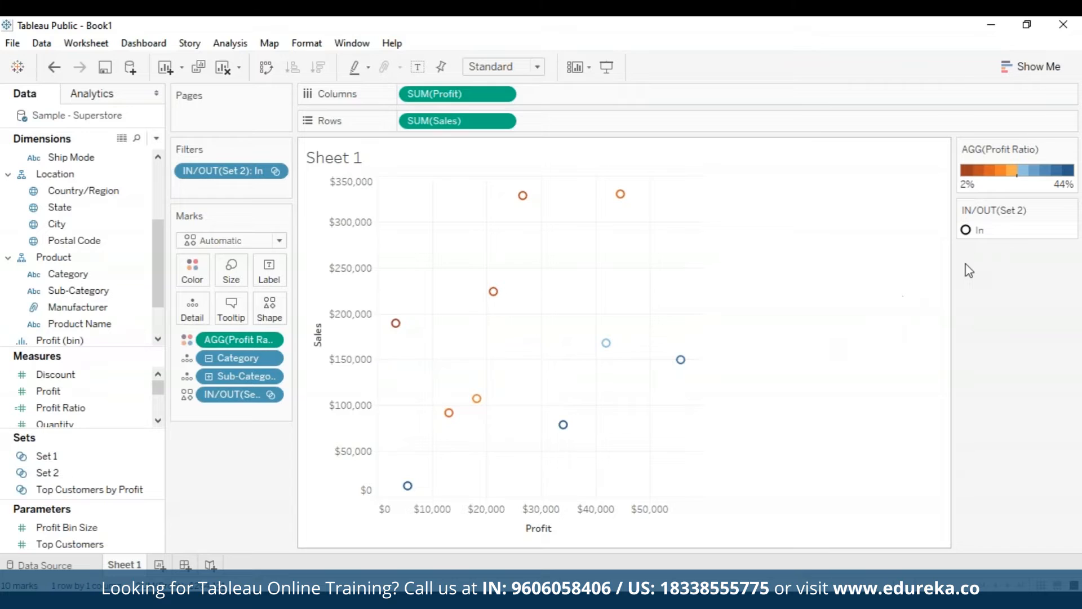
left_click(275, 171)
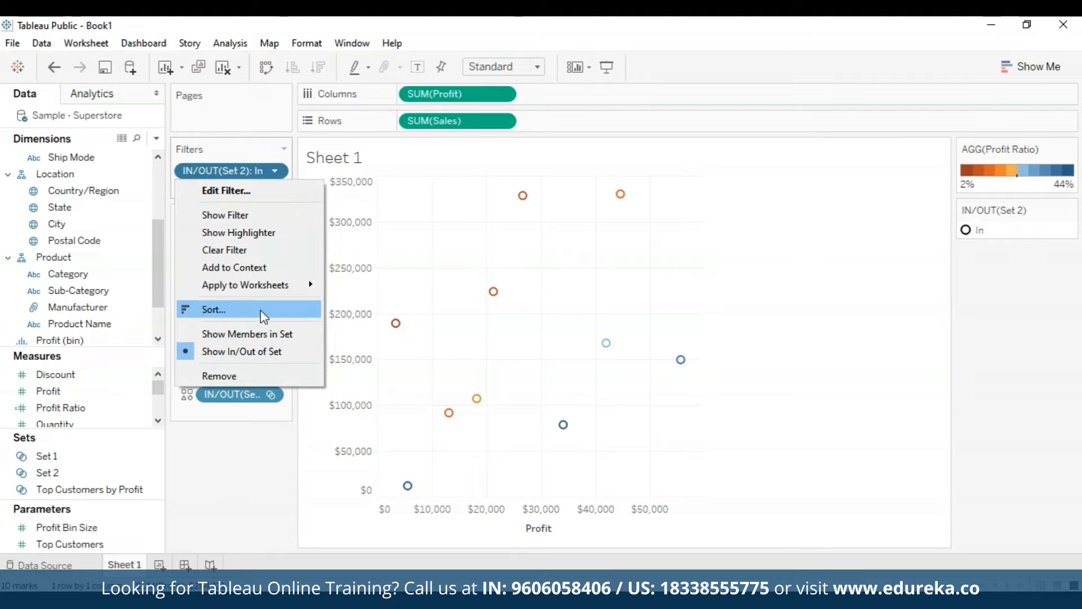
left_click(255, 376)
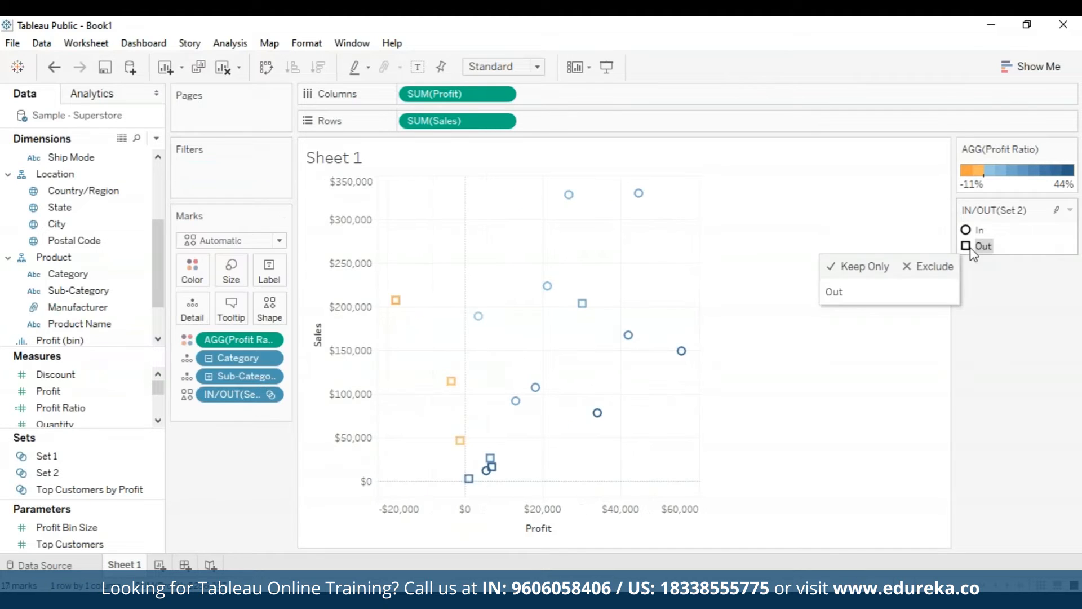
Keep only the set's Out members from the legend, then remove that In/Out filter
left_click(834, 267)
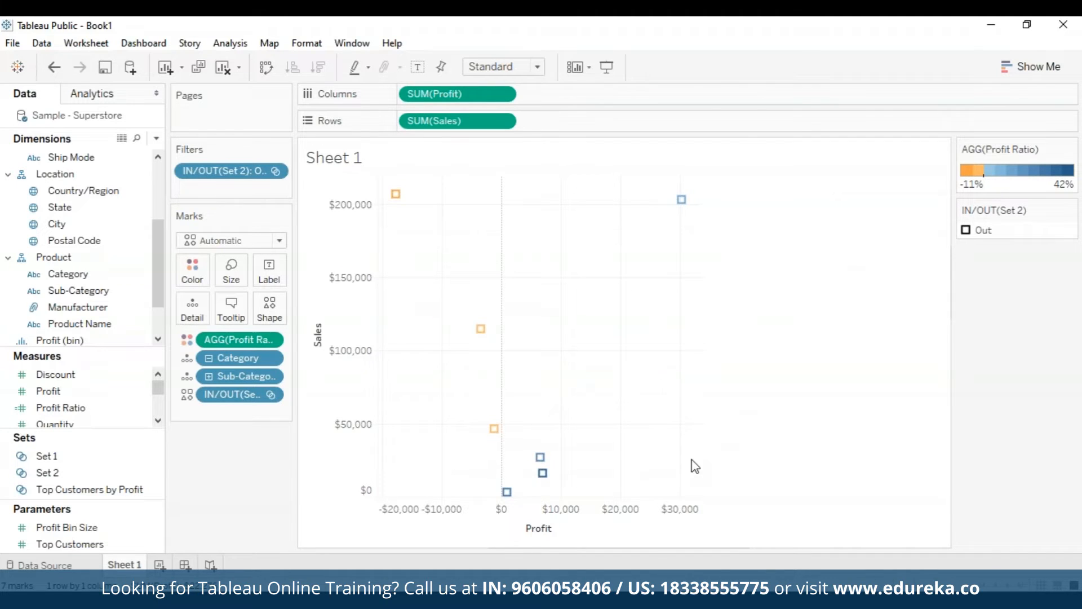
left_click(276, 170)
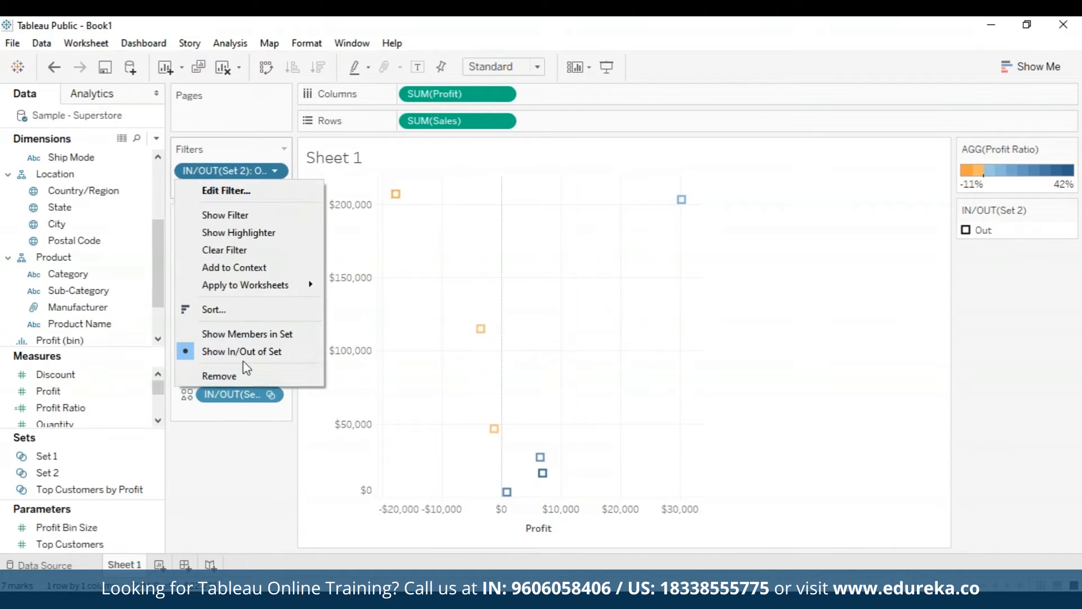
left_click(243, 374)
double_click(247, 376)
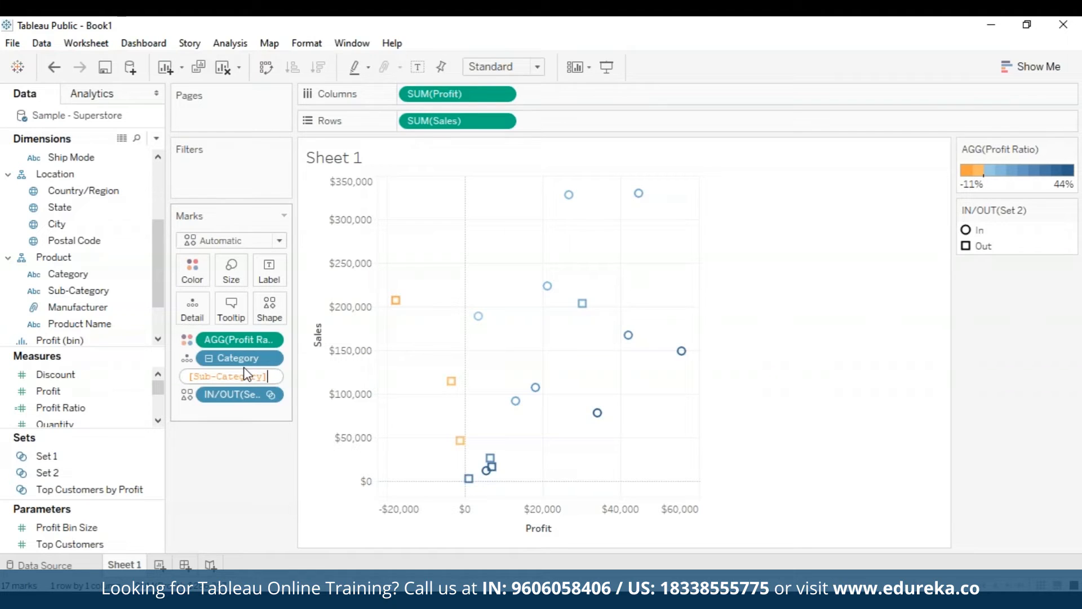